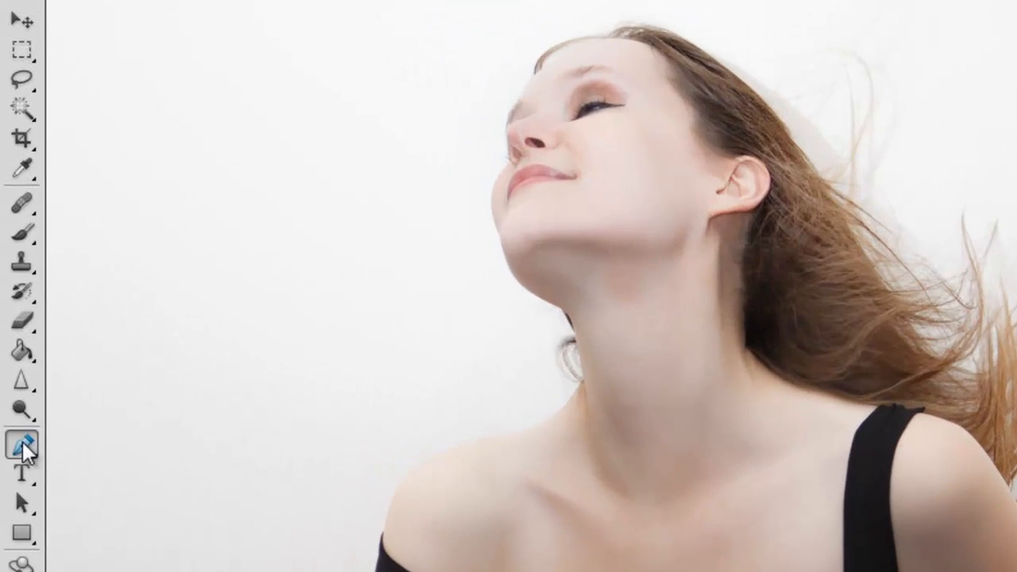
# - Start a new work path with the Pen tool by placing its first anchor point on the edge of the woman's chin
pyautogui.click(13, 322)
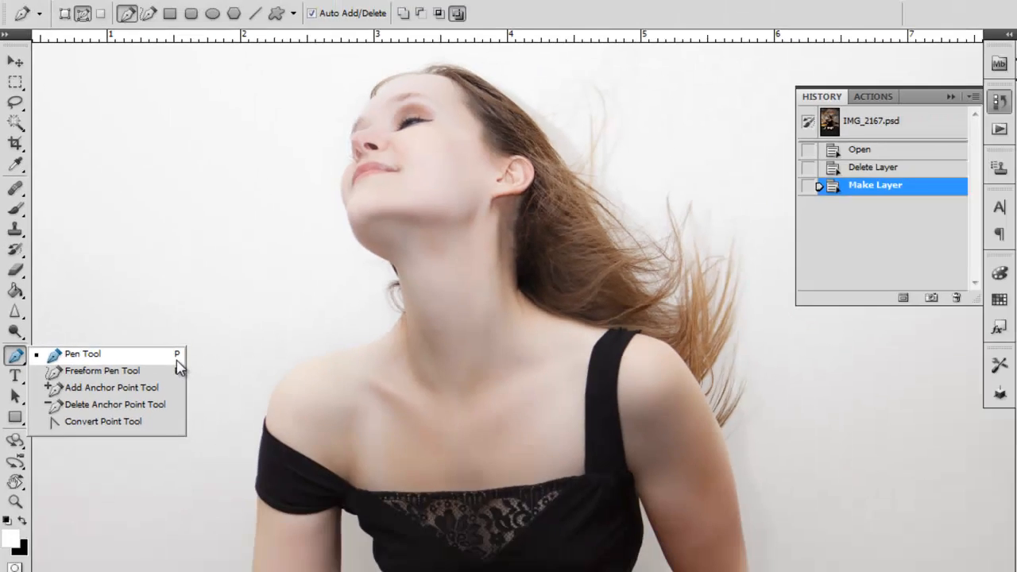
pyautogui.click(176, 357)
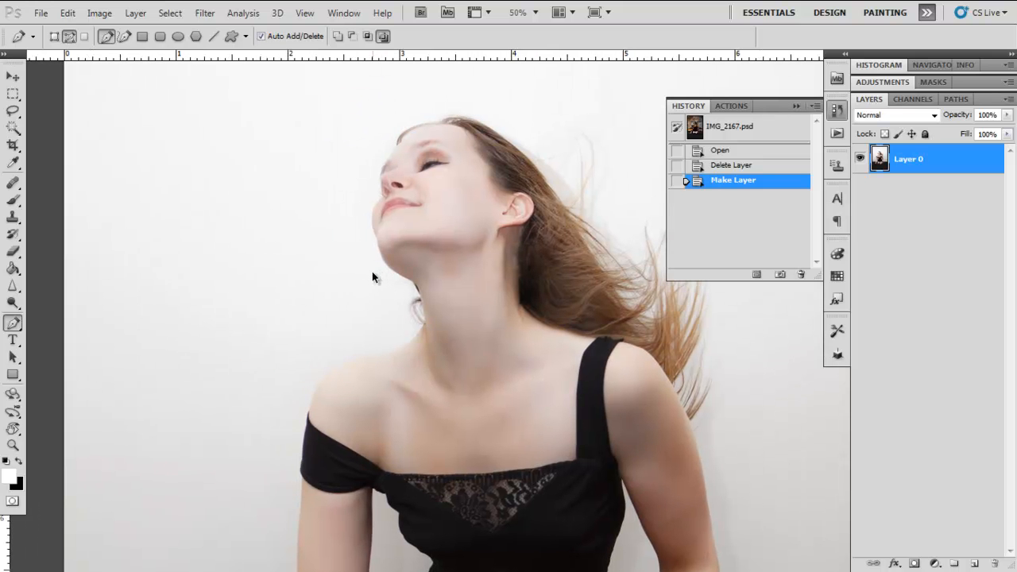
pyautogui.hotkey('ctrl', '+')
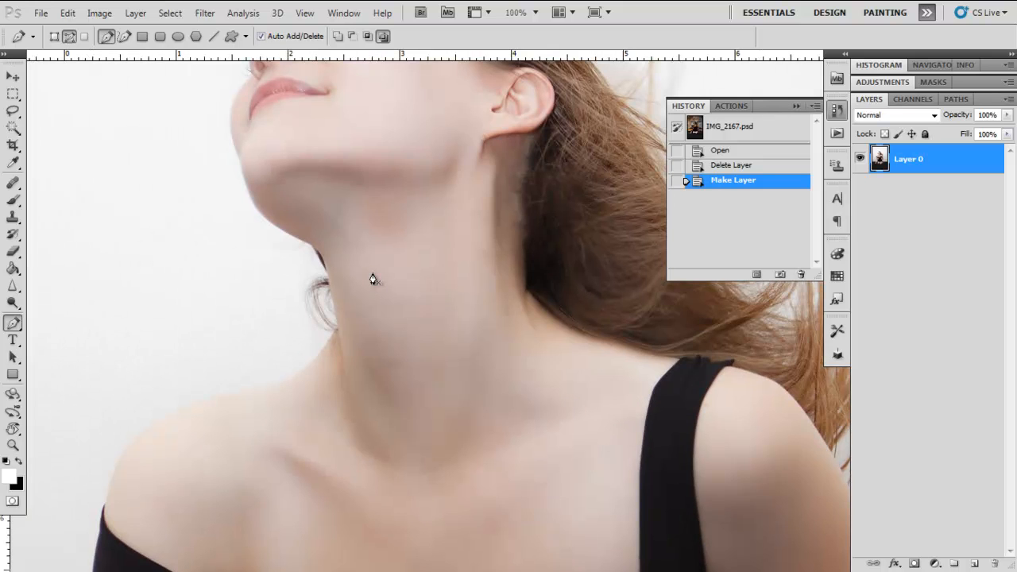
pyautogui.hotkey('ctrl', '+')
pyautogui.moveTo(239, 191); pyautogui.dragTo(511, 389)
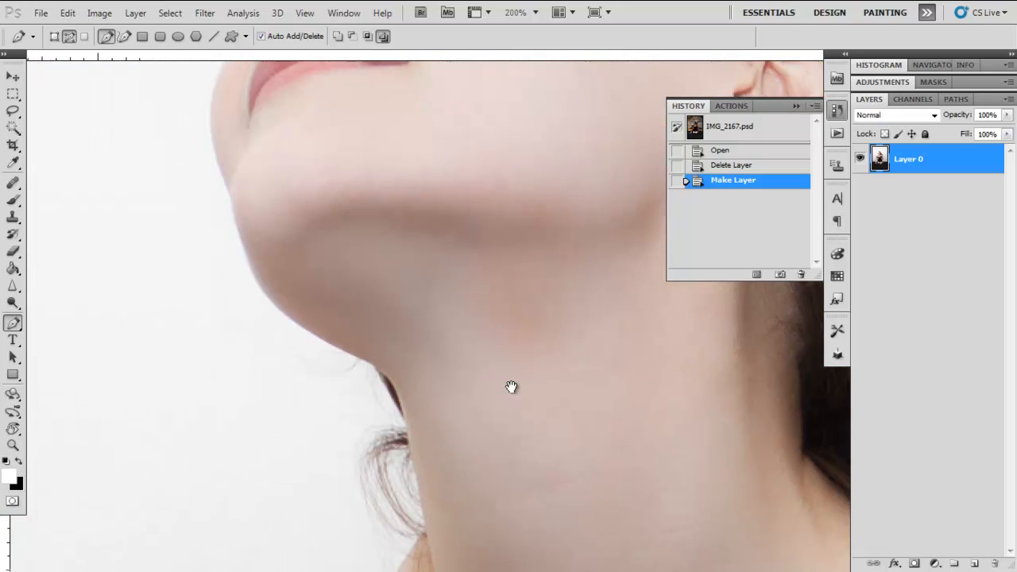
pyautogui.moveTo(392, 264); pyautogui.dragTo(404, 316)
pyautogui.moveTo(335, 269); pyautogui.dragTo(348, 369)
pyautogui.moveTo(434, 130); pyautogui.dragTo(418, 195)
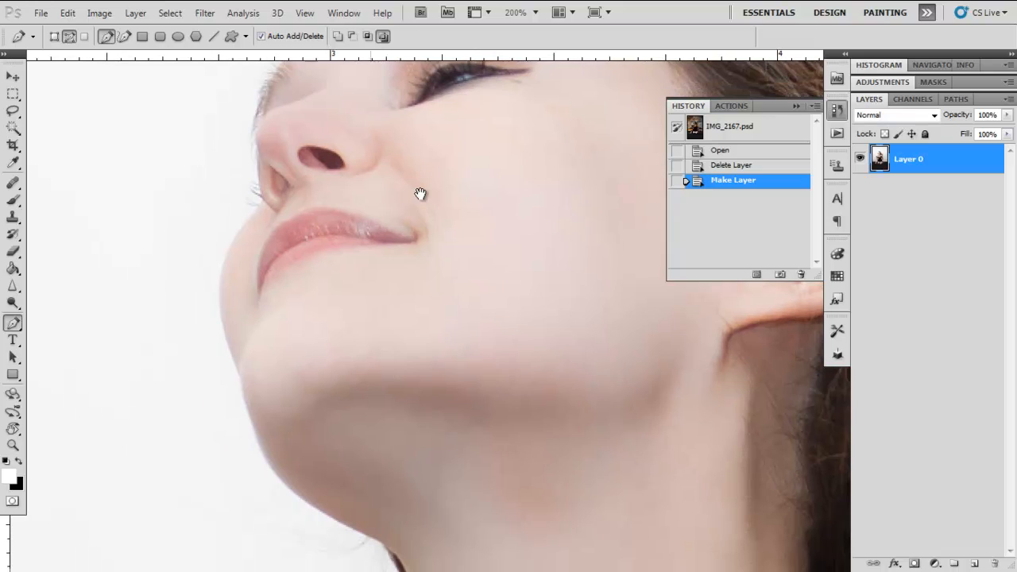
pyautogui.moveTo(247, 357); pyautogui.dragTo(233, 285)
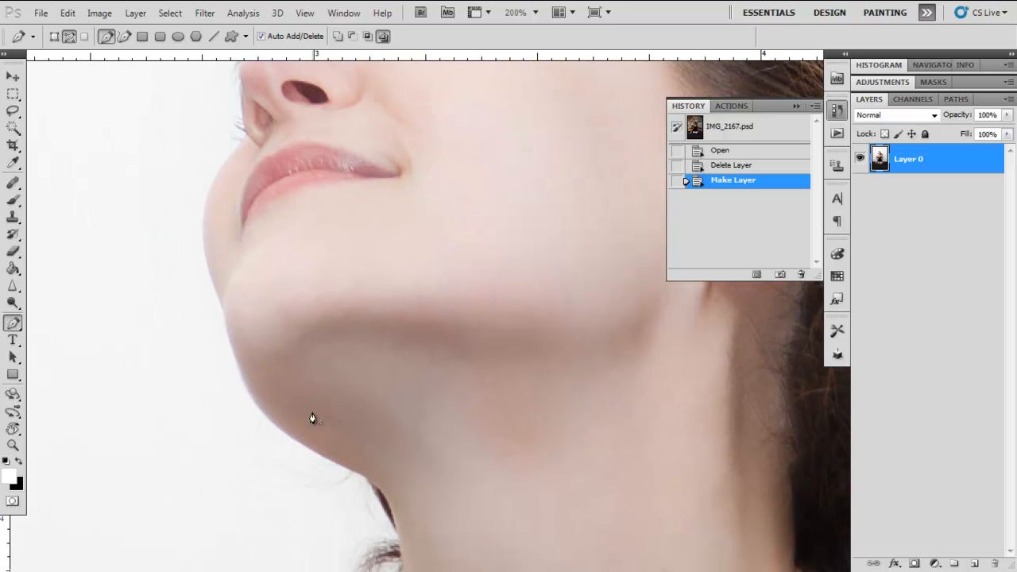
pyautogui.click(251, 400)
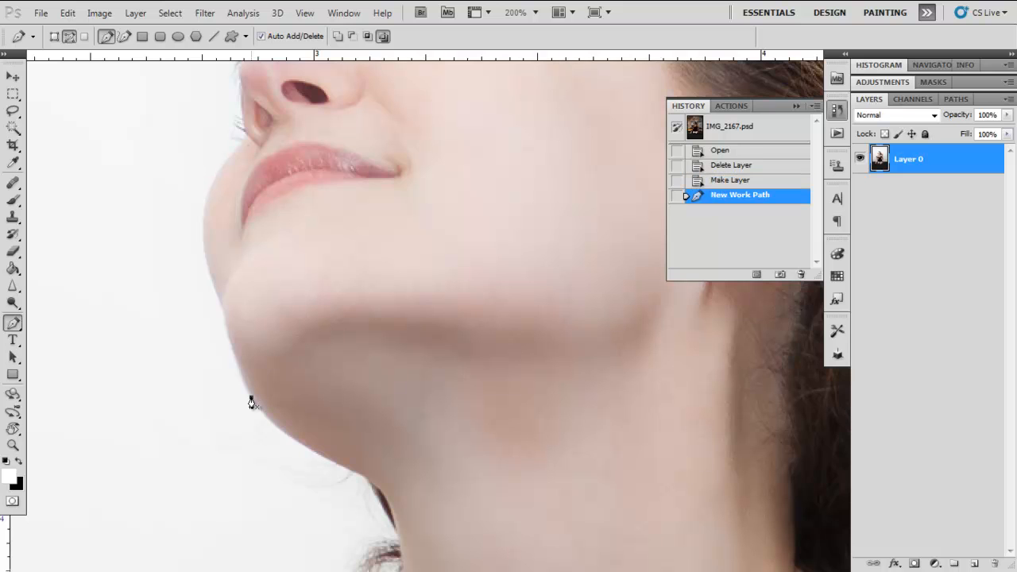
# - Trace the chin and lip contour up to the base of the nose with curved anchor points, removing each point's outgoing direction handle
pyautogui.moveTo(248, 341); pyautogui.dragTo(263, 402)
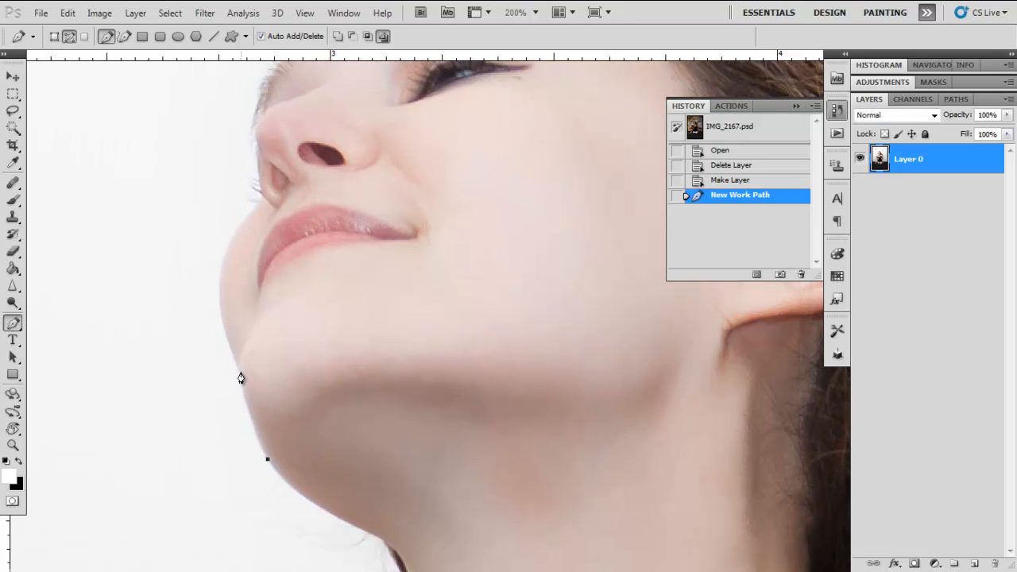
pyautogui.moveTo(240, 373); pyautogui.dragTo(229, 315)
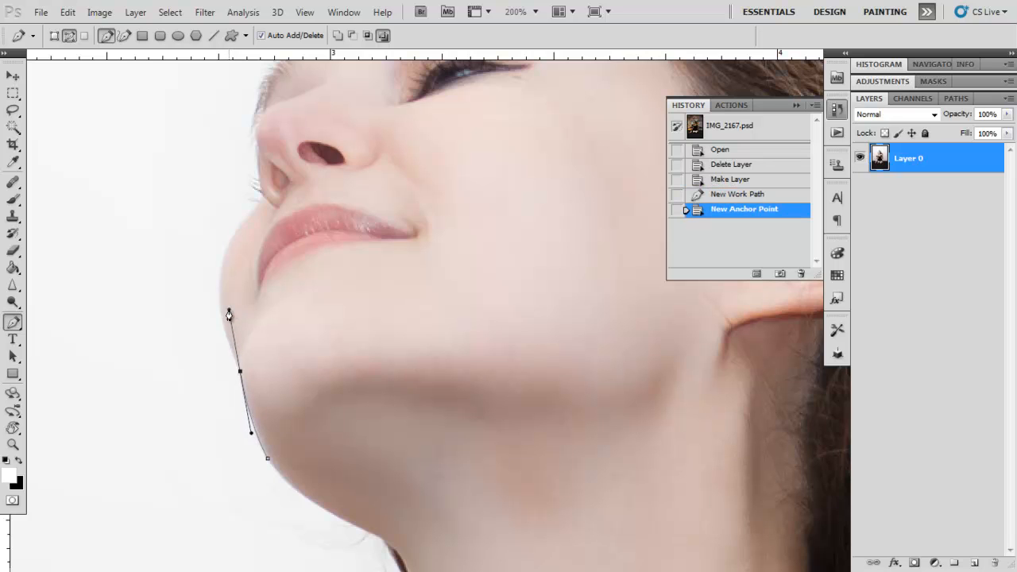
pyautogui.keyDown('alt'); pyautogui.click(240, 373); pyautogui.keyUp('alt')
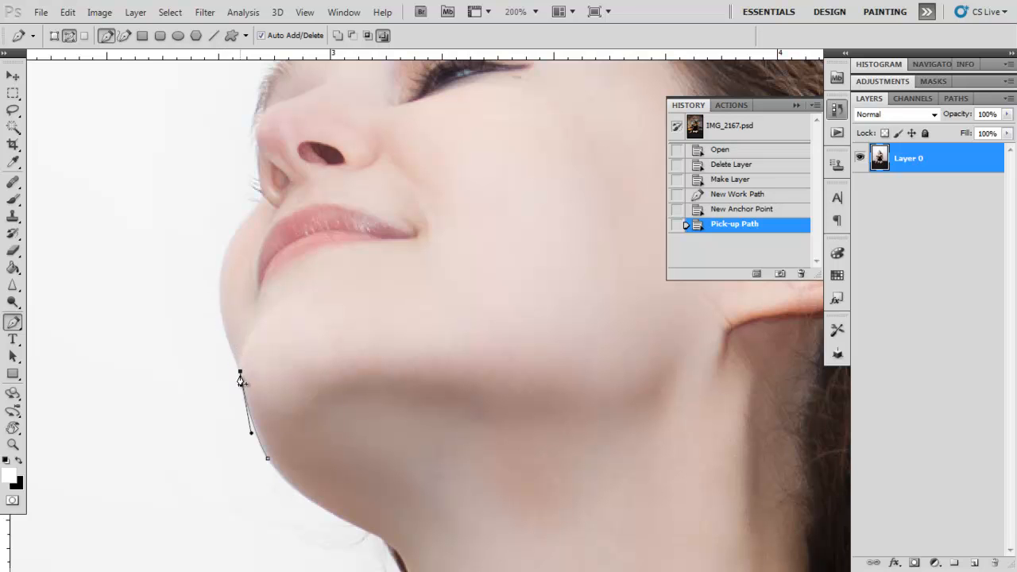
pyautogui.click(256, 211)
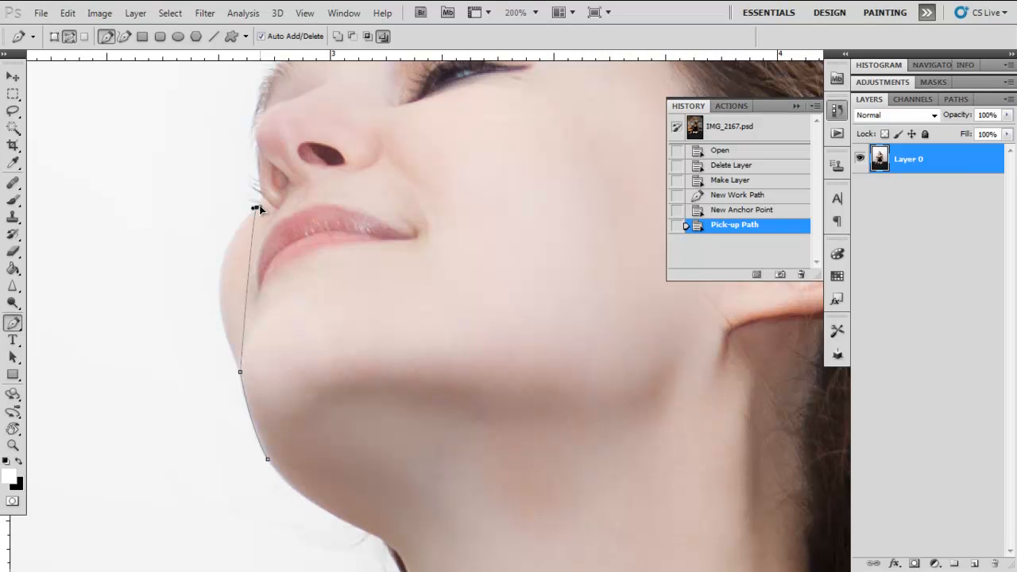
pyautogui.moveTo(258, 208); pyautogui.dragTo(329, 157)
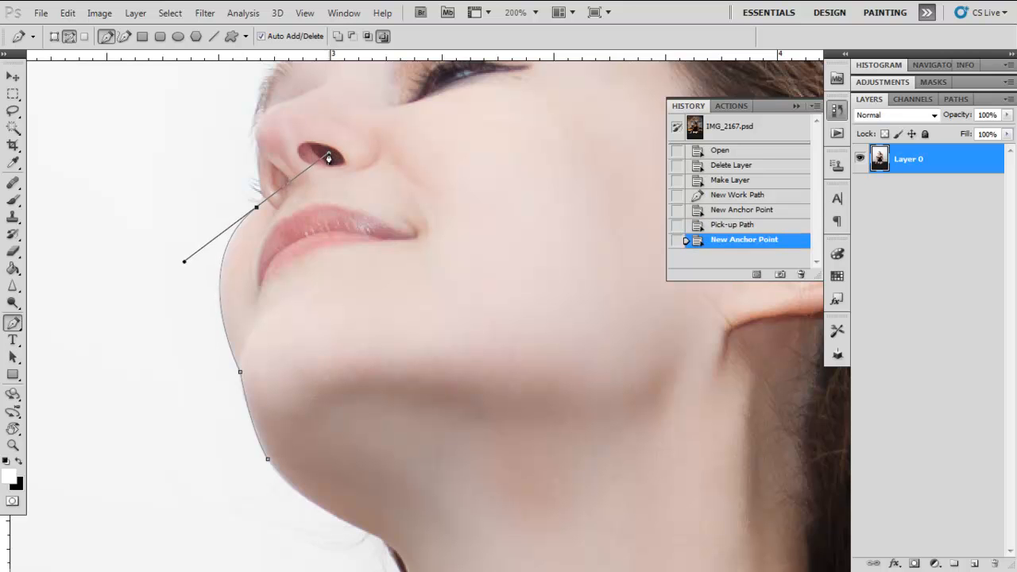
pyautogui.keyDown('alt'); pyautogui.click(256, 209); pyautogui.keyUp('alt')
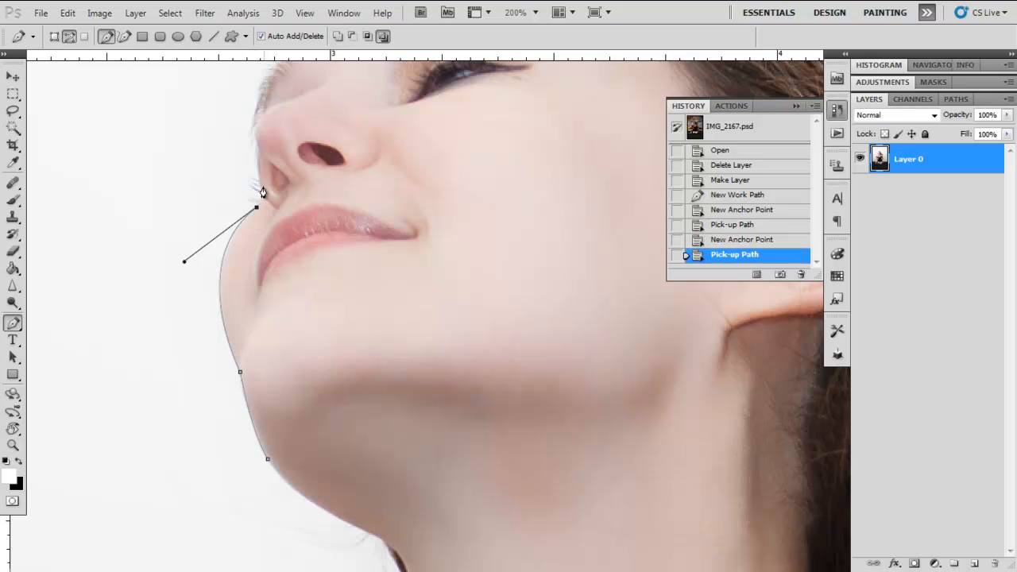
# - Continue the path from above the lip along the outer contour of the nose, trimming the outgoing handles for corner turns
pyautogui.moveTo(259, 166); pyautogui.dragTo(197, 343)
pyautogui.keyDown('alt'); pyautogui.click(260, 177); pyautogui.keyUp('alt')
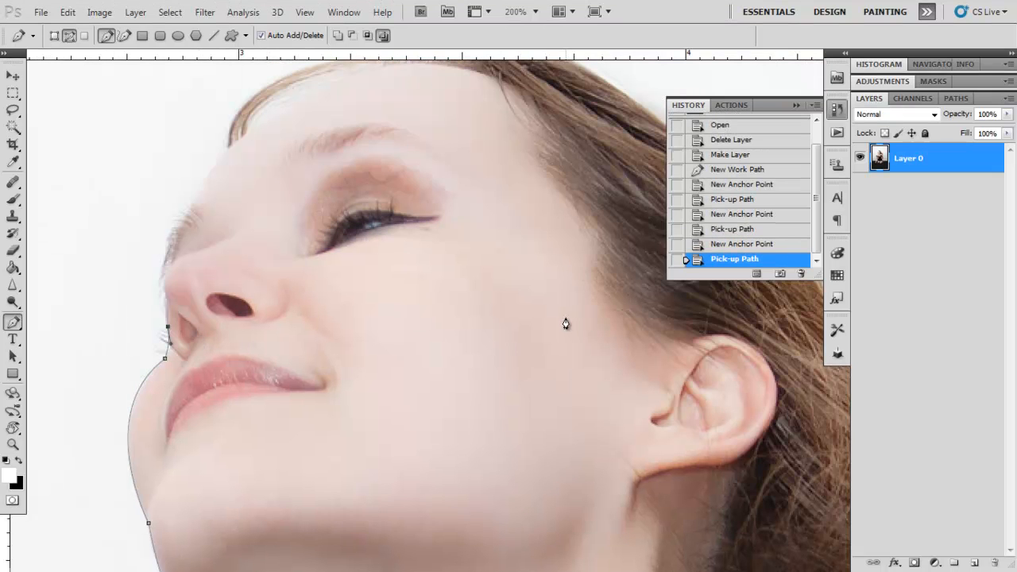
pyautogui.keyDown('alt'); pyautogui.click(167, 328); pyautogui.keyUp('alt')
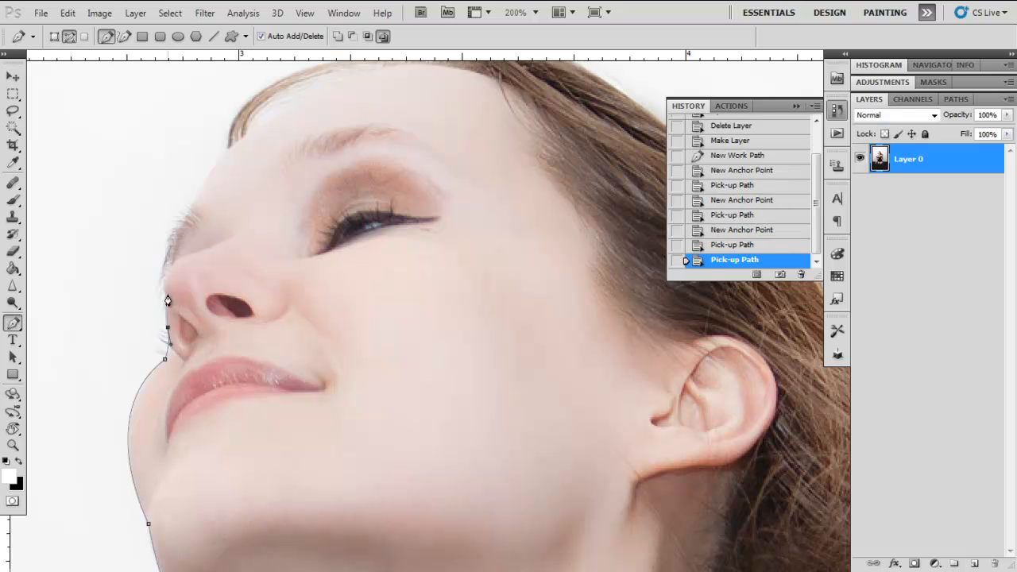
pyautogui.click(167, 280)
pyautogui.keyDown('alt'); pyautogui.click(166, 283); pyautogui.keyUp('alt')
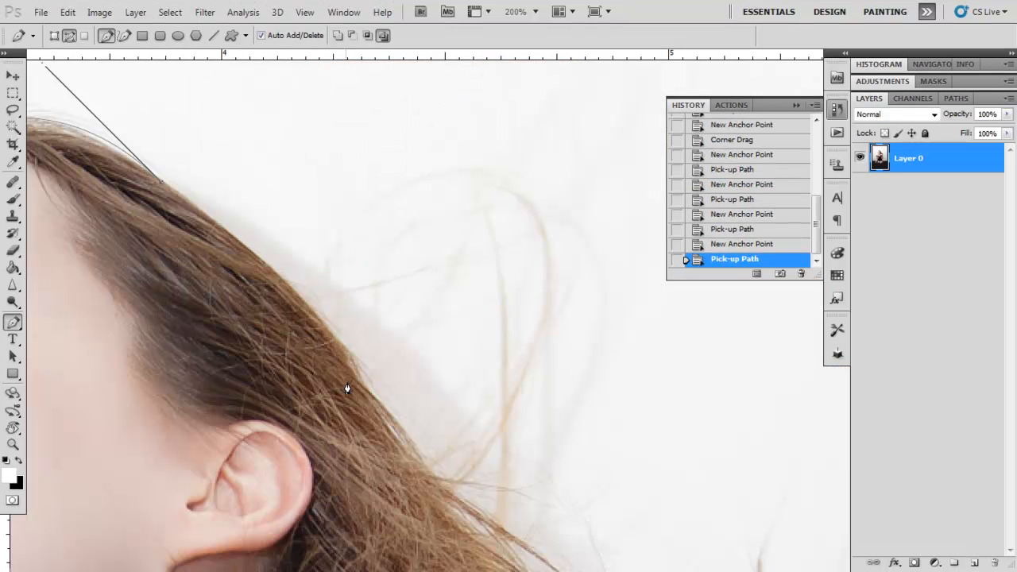
# - Trace the path down the back of the hair and loosely around the upper flyaway strands
pyautogui.moveTo(364, 356); pyautogui.dragTo(391, 401)
pyautogui.keyDown('alt'); pyautogui.click(363, 355); pyautogui.keyUp('alt')
pyautogui.moveTo(461, 422); pyautogui.dragTo(468, 431)
pyautogui.moveTo(525, 464); pyautogui.dragTo(337, 270)
pyautogui.moveTo(369, 251); pyautogui.dragTo(487, 191)
pyautogui.moveTo(584, 209); pyautogui.dragTo(601, 252)
pyautogui.moveTo(627, 300); pyautogui.dragTo(644, 340)
pyautogui.moveTo(679, 398); pyautogui.dragTo(383, 277)
# - Trace the path loosely down the outside of the blowing hair, back to the arm and down to the wrist
pyautogui.moveTo(502, 270); pyautogui.dragTo(503, 302)
pyautogui.moveTo(501, 370); pyautogui.dragTo(466, 451)
pyautogui.moveTo(452, 436); pyautogui.dragTo(393, 31)
pyautogui.click(440, 318)
pyautogui.moveTo(426, 378); pyautogui.dragTo(424, 390)
pyautogui.moveTo(415, 424); pyautogui.dragTo(395, 466)
pyautogui.moveTo(388, 474); pyautogui.dragTo(433, 179)
pyautogui.moveTo(415, 350); pyautogui.dragTo(421, 349)
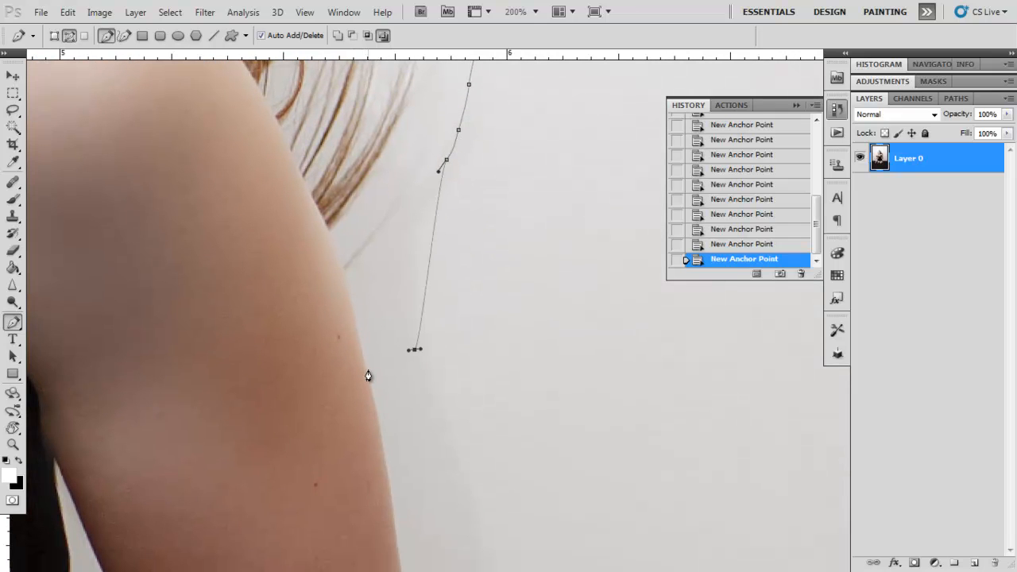
pyautogui.moveTo(401, 436); pyautogui.dragTo(379, 165)
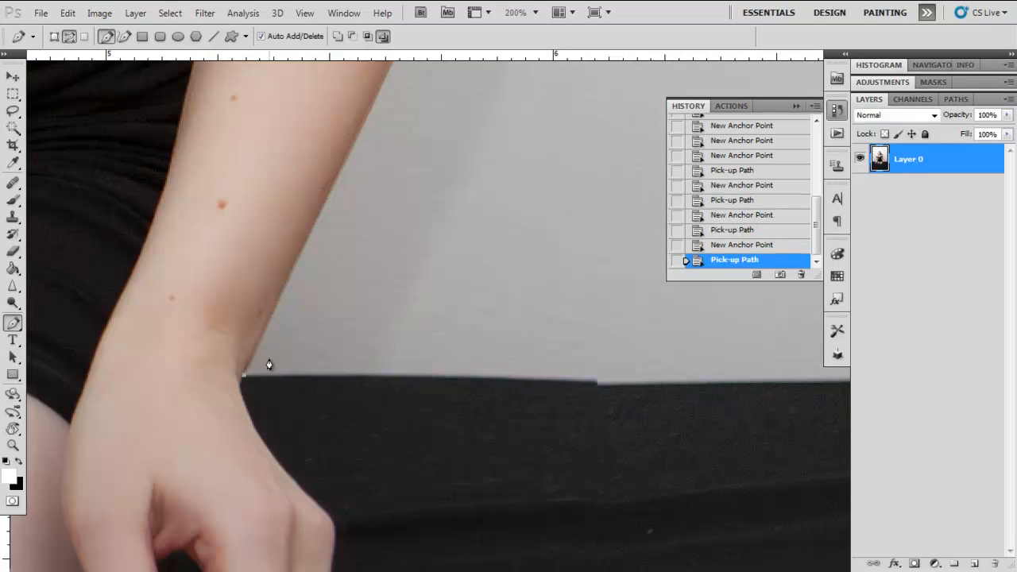
# - Trace the upper edge of the black cloth from the wrist to the photo's right border with curved anchor points
pyautogui.moveTo(197, 363); pyautogui.dragTo(557, 306)
pyautogui.moveTo(171, 405); pyautogui.dragTo(636, 334)
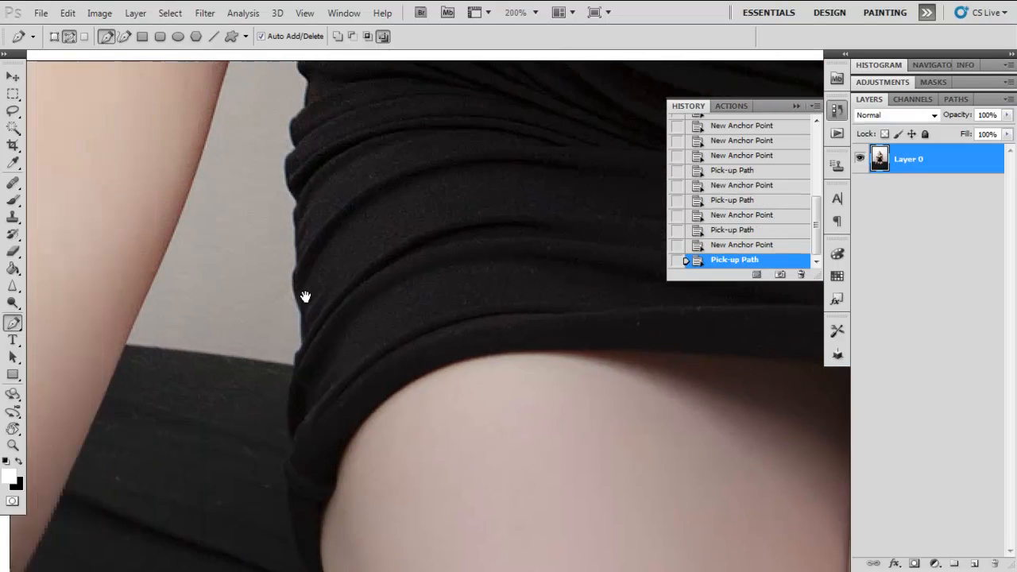
pyautogui.moveTo(306, 297); pyautogui.dragTo(459, 368)
pyautogui.moveTo(286, 400); pyautogui.dragTo(434, 405)
pyautogui.moveTo(491, 373); pyautogui.dragTo(220, 404)
pyautogui.moveTo(588, 390); pyautogui.dragTo(464, 320)
pyautogui.moveTo(528, 352); pyautogui.dragTo(540, 358)
pyautogui.keyDown('alt'); pyautogui.click(529, 352); pyautogui.keyUp('alt')
pyautogui.moveTo(633, 347); pyautogui.dragTo(386, 340)
pyautogui.moveTo(719, 357); pyautogui.dragTo(446, 370)
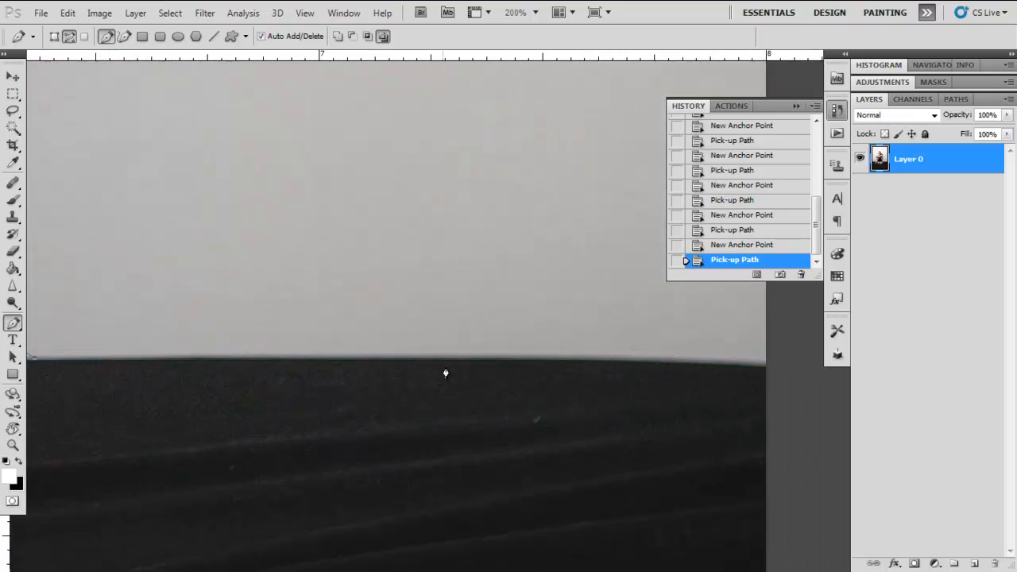
pyautogui.moveTo(738, 356); pyautogui.dragTo(742, 359)
pyautogui.keyDown('alt'); pyautogui.click(738, 357); pyautogui.keyUp('alt')
# - Extend the path up the photo's right border with an anchor point at the upper-right corner of the image
pyautogui.hotkey('ctrl', '-')
pyautogui.moveTo(575, 264); pyautogui.dragTo(554, 352)
pyautogui.moveTo(570, 315); pyautogui.dragTo(569, 459)
pyautogui.moveTo(548, 221)
pyautogui.mouseDown()
pyautogui.moveTo(559, 418)
pyautogui.moveTo(524, 311)
pyautogui.moveTo(556, 509)
pyautogui.moveTo(552, 493)
pyautogui.mouseUp()
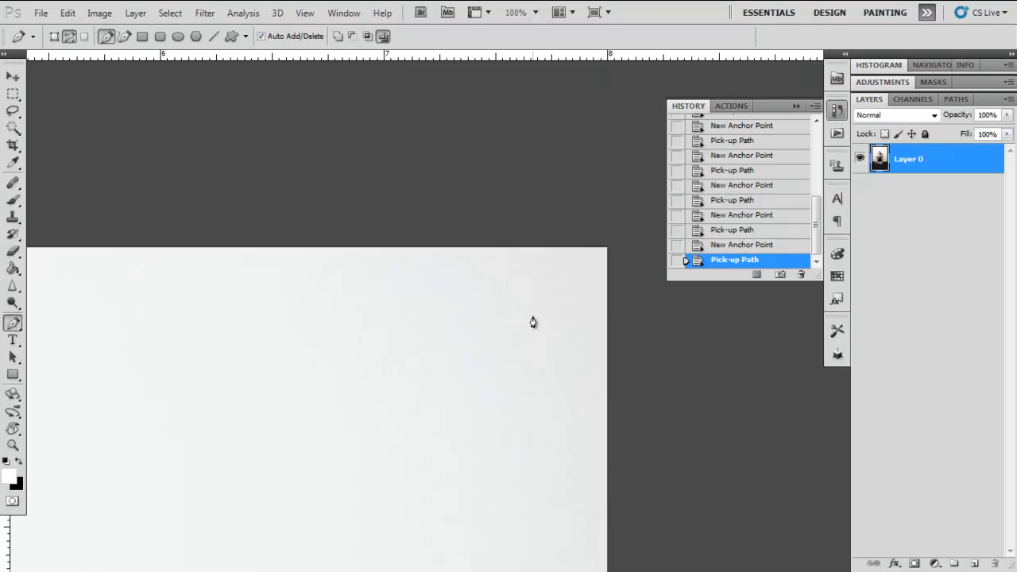
pyautogui.click(609, 249)
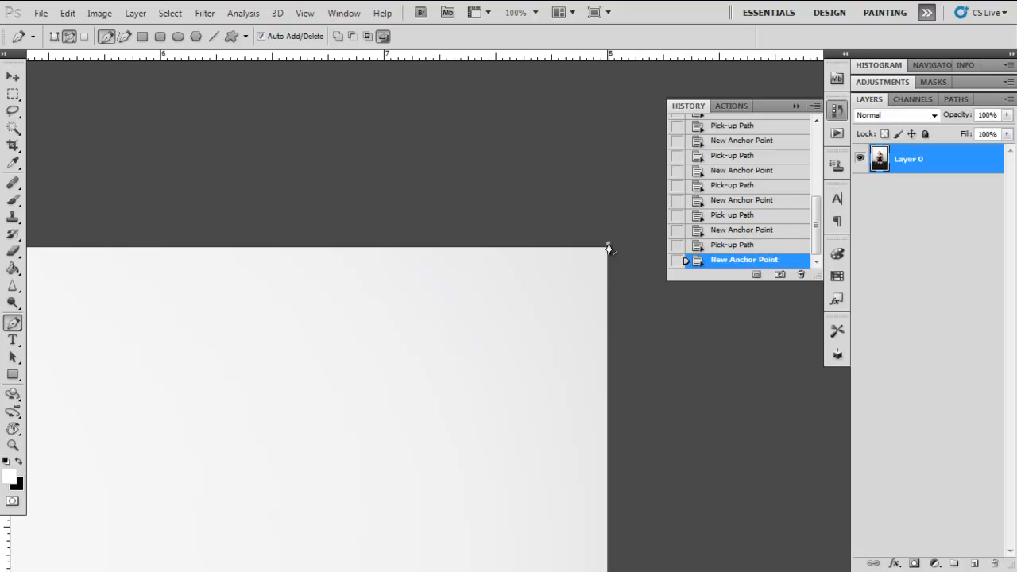
# - Continue the path to the image's upper-left corner, then down the left border to the black cloth's top edge
pyautogui.moveTo(369, 351); pyautogui.dragTo(576, 349)
pyautogui.moveTo(128, 341); pyautogui.dragTo(406, 375)
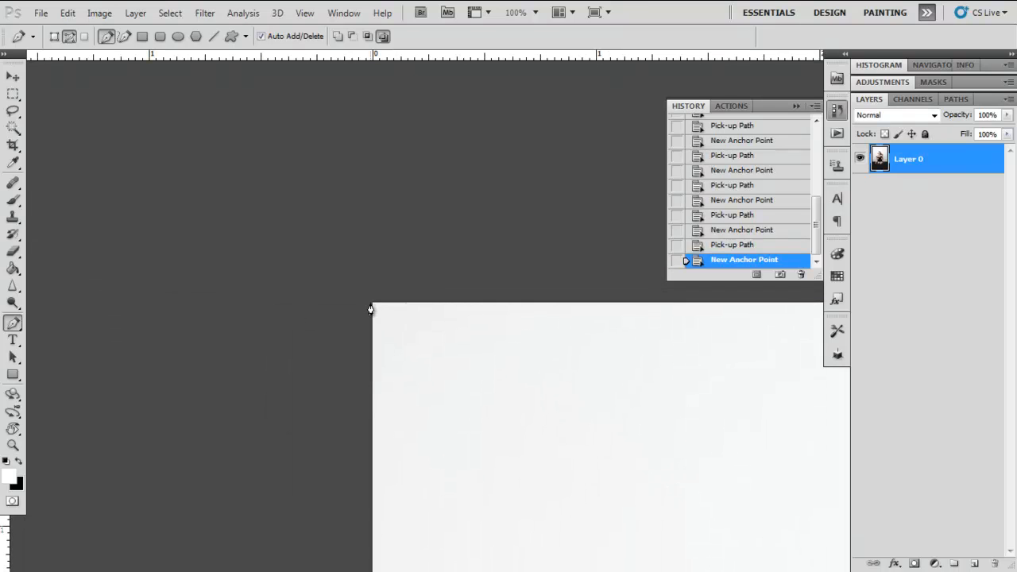
pyautogui.click(371, 303)
pyautogui.moveTo(379, 413); pyautogui.dragTo(362, 239)
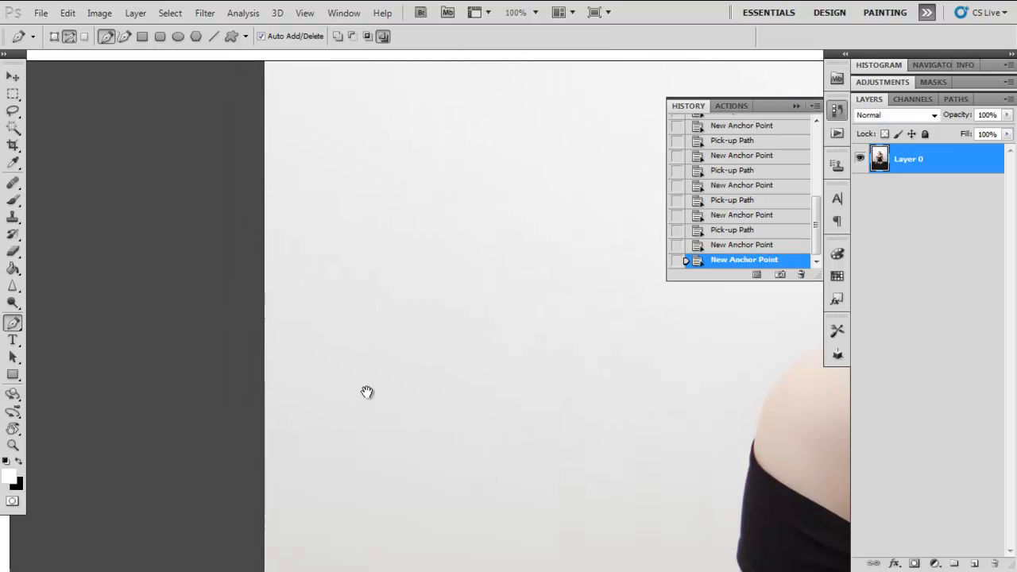
pyautogui.moveTo(365, 391); pyautogui.dragTo(357, 229)
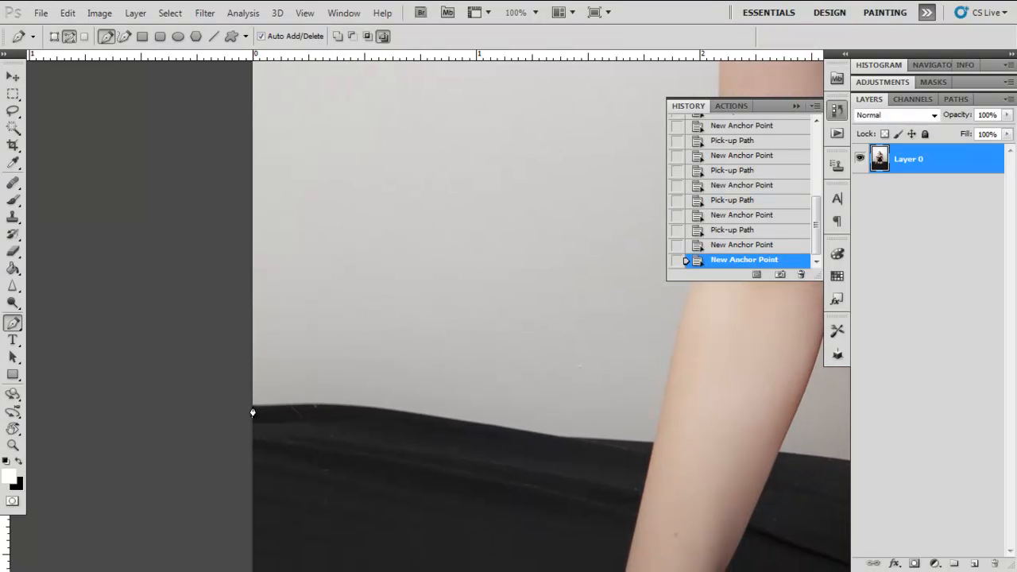
pyautogui.click(252, 407)
pyautogui.moveTo(496, 427); pyautogui.dragTo(543, 455)
pyautogui.hotkey('ctrl', 'z')
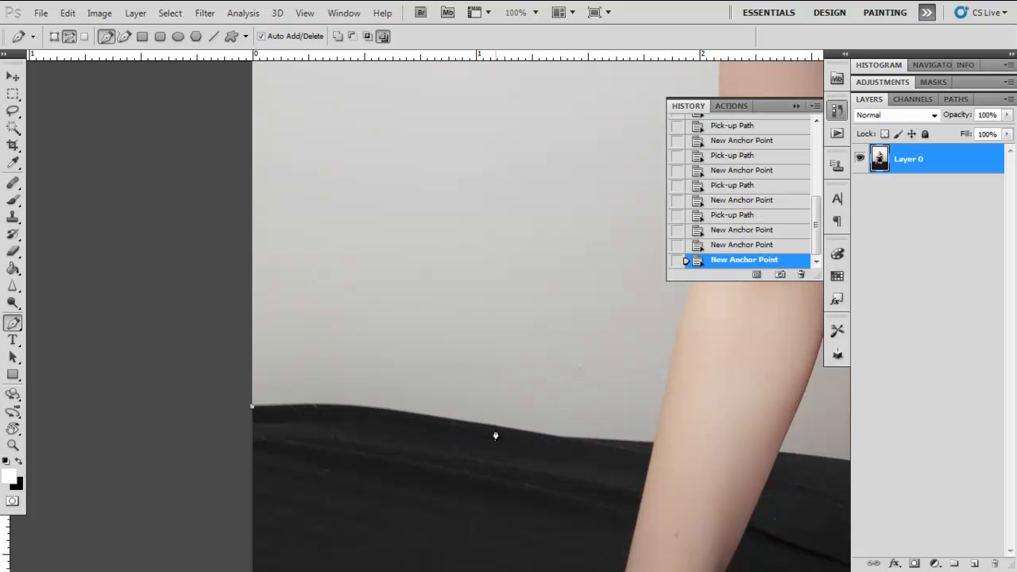
pyautogui.moveTo(496, 429); pyautogui.dragTo(477, 565)
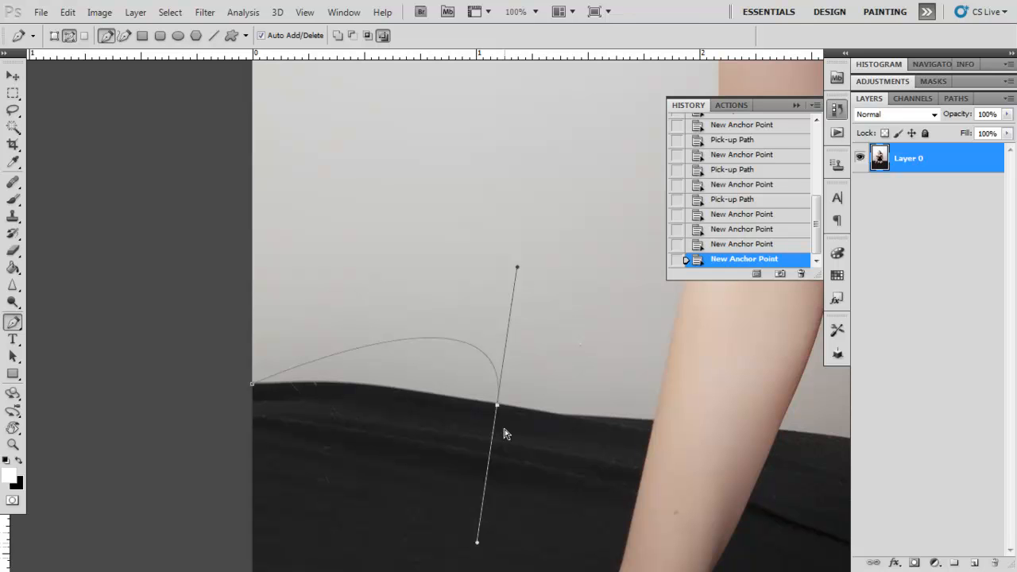
pyautogui.hotkey('ctrl', 'z')
pyautogui.moveTo(505, 411); pyautogui.dragTo(535, 414)
pyautogui.hotkey('ctrl', 'z')
# - Trace the black cloth's top edge with anchor points up to where it meets the woman's forearm
pyautogui.keyDown('alt'); pyautogui.click(520, 412); pyautogui.keyUp('alt')
pyautogui.click(653, 422)
pyautogui.keyDown('alt'); pyautogui.click(654, 422); pyautogui.keyUp('alt')
# - Trace the outer edge of the forearm past the elbow to the upper arm with curved anchor points
pyautogui.moveTo(639, 362); pyautogui.dragTo(506, 337)
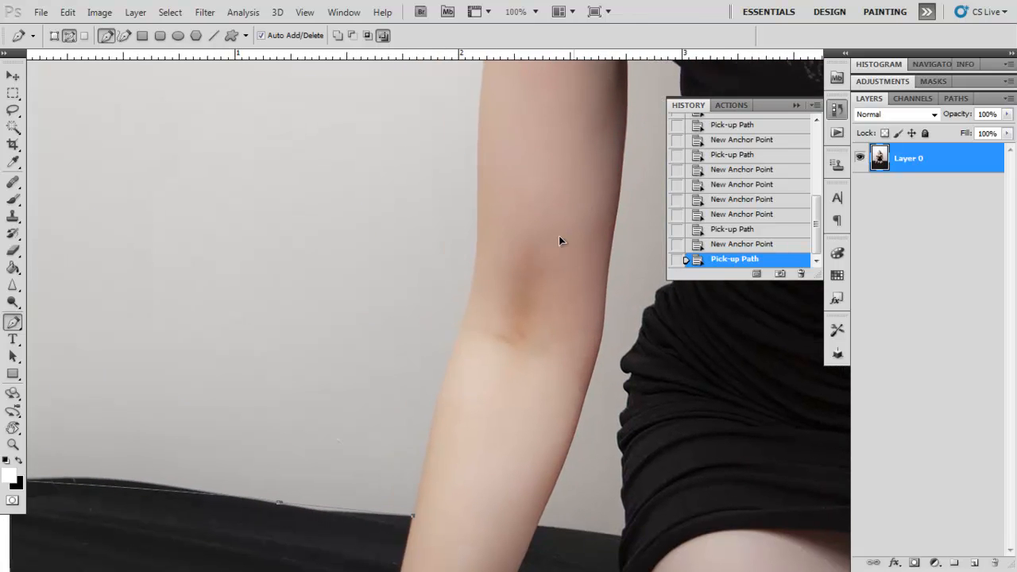
pyautogui.moveTo(467, 306); pyautogui.dragTo(473, 291)
pyautogui.click(469, 308)
pyautogui.hotkey('ctrl', 'z')
pyautogui.click(468, 303)
pyautogui.moveTo(481, 189); pyautogui.dragTo(472, 160)
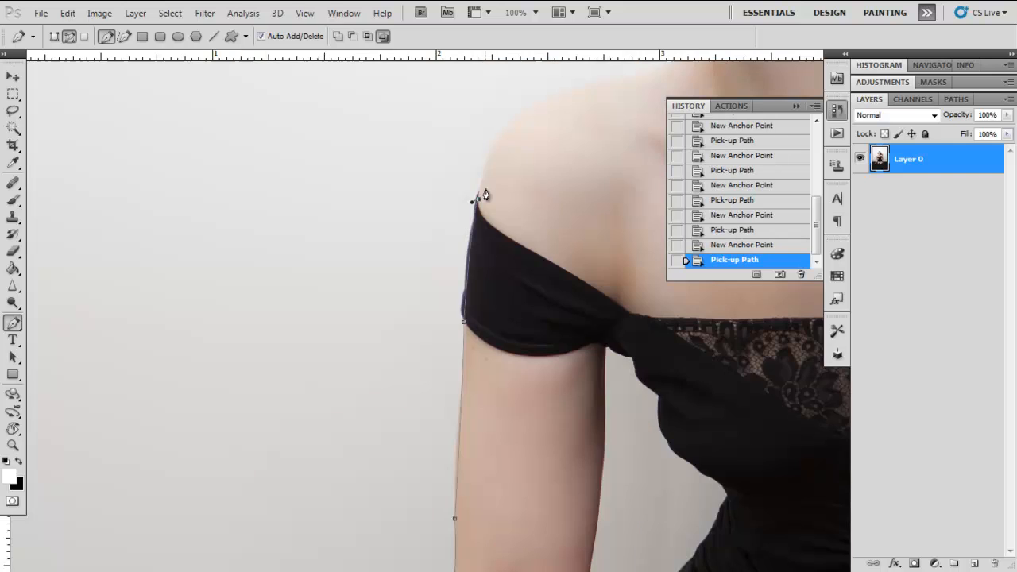
# - Trace the shoulder and neck back to the starting point at the chin and close the path
pyautogui.moveTo(457, 196); pyautogui.dragTo(246, 378)
pyautogui.moveTo(378, 265); pyautogui.dragTo(484, 247)
pyautogui.keyDown('alt'); pyautogui.click(379, 266); pyautogui.keyUp('alt')
pyautogui.click(460, 239)
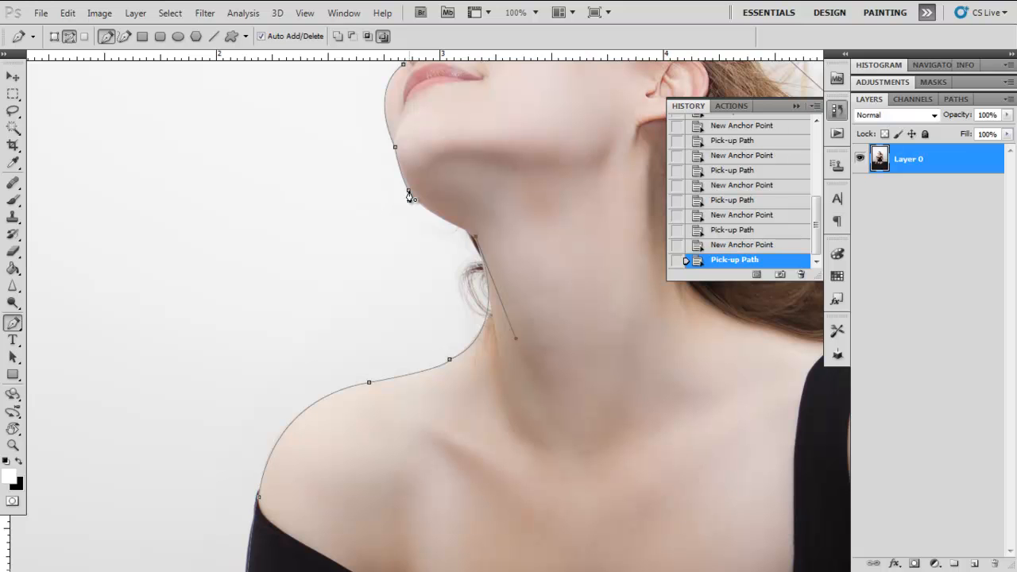
pyautogui.moveTo(408, 195); pyautogui.dragTo(404, 171)
# - Load the finished work path as a selection and return to the layer list
pyautogui.hotkey('ctrl', '-')
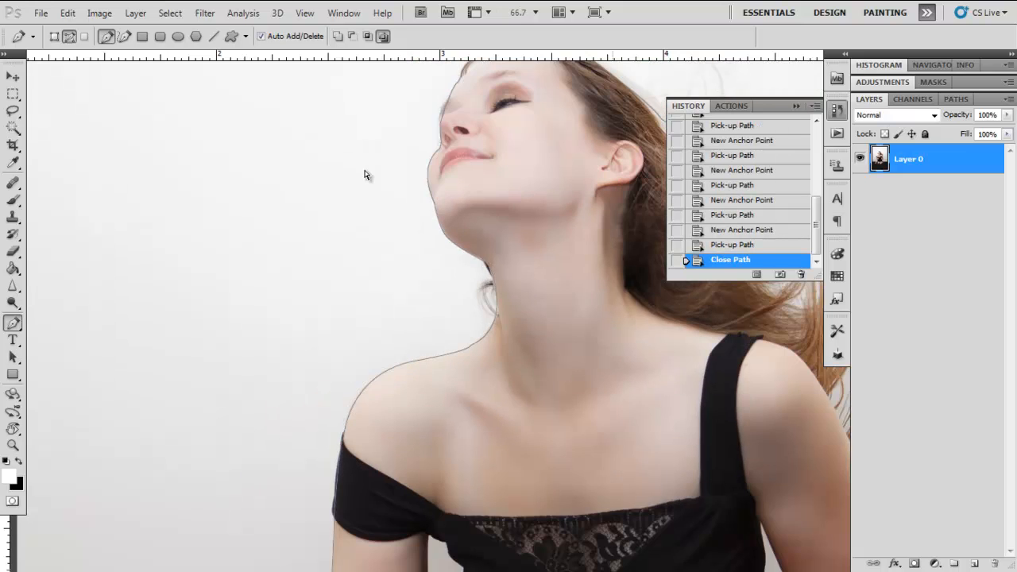
pyautogui.hotkey('ctrl', '-')
pyautogui.hotkey('ctrl', '-')
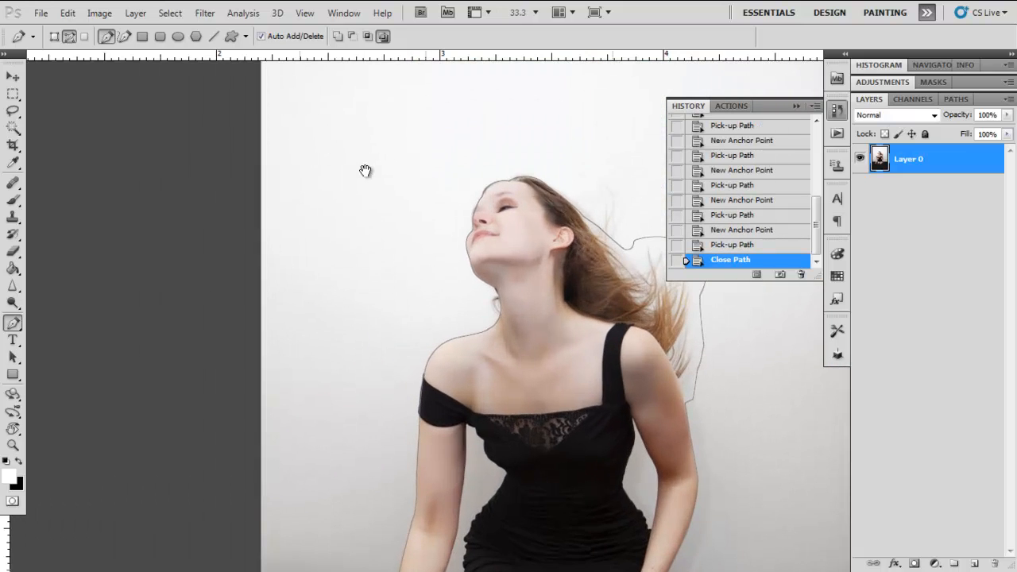
pyautogui.moveTo(522, 252); pyautogui.dragTo(443, 200)
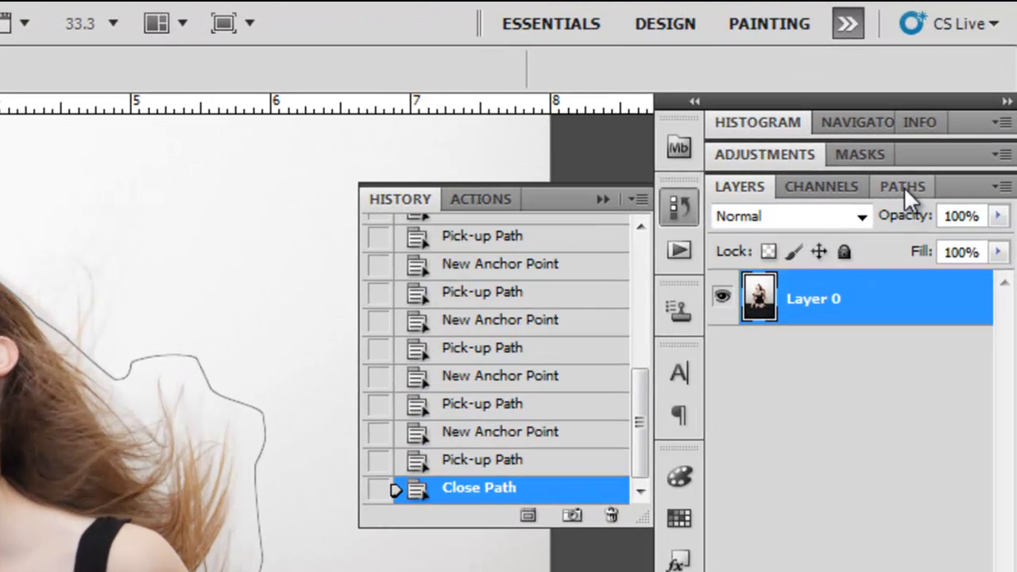
pyautogui.click(905, 189)
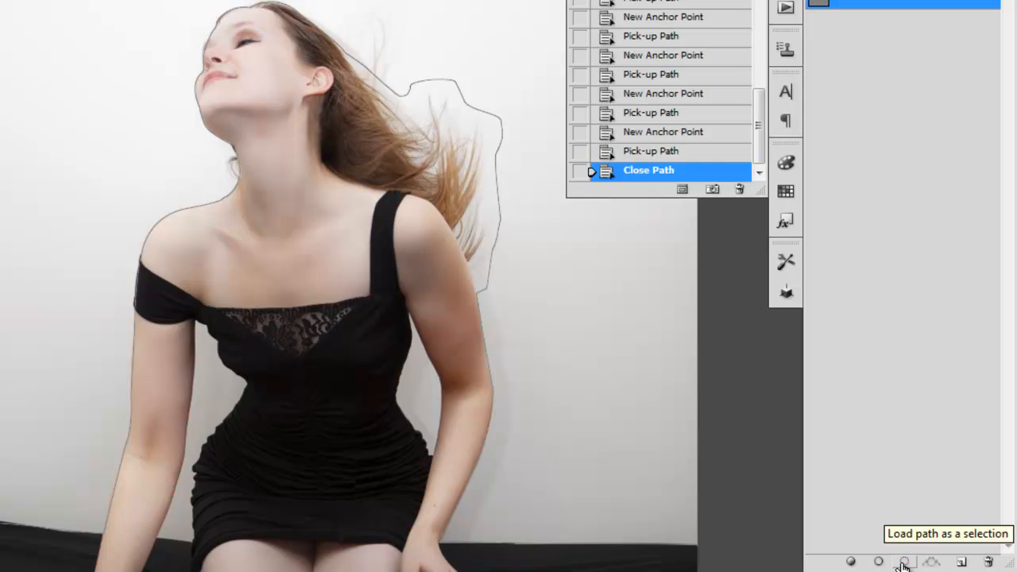
pyautogui.click(904, 562)
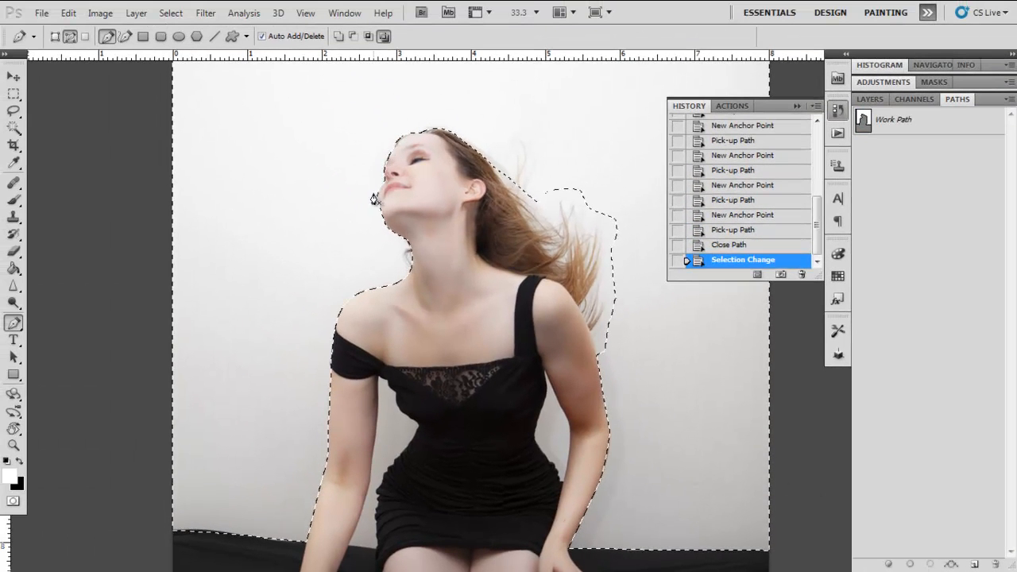
pyautogui.click(872, 99)
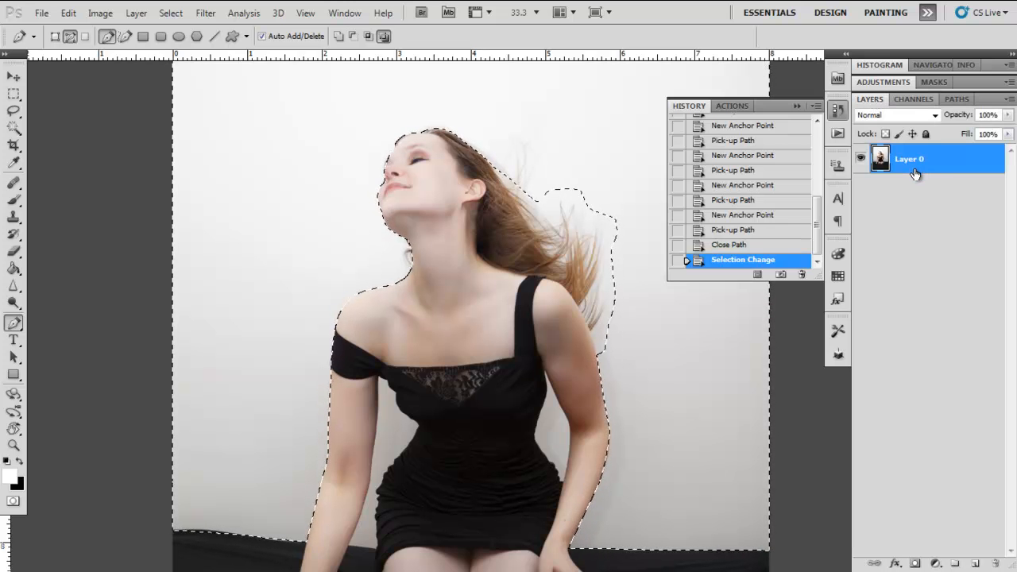
# - Delete the selected background around the woman from Layer 0 and clear the selection
pyautogui.press('Delete')
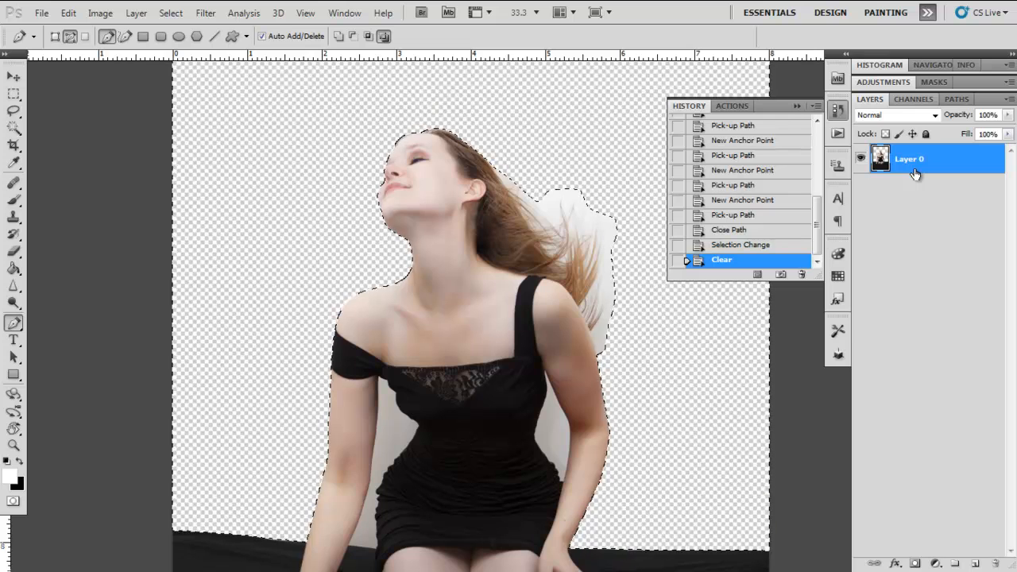
pyautogui.moveTo(415, 307)
pyautogui.mouseDown()
pyautogui.moveTo(390, 158)
pyautogui.moveTo(404, 291)
pyautogui.mouseUp()
pyautogui.hotkey('ctrl', 'd')
# - Trace the background gap between the woman's arm and her waist with the Pen tool, creating a closed path
pyautogui.hotkey('ctrl', 'alt', '0')
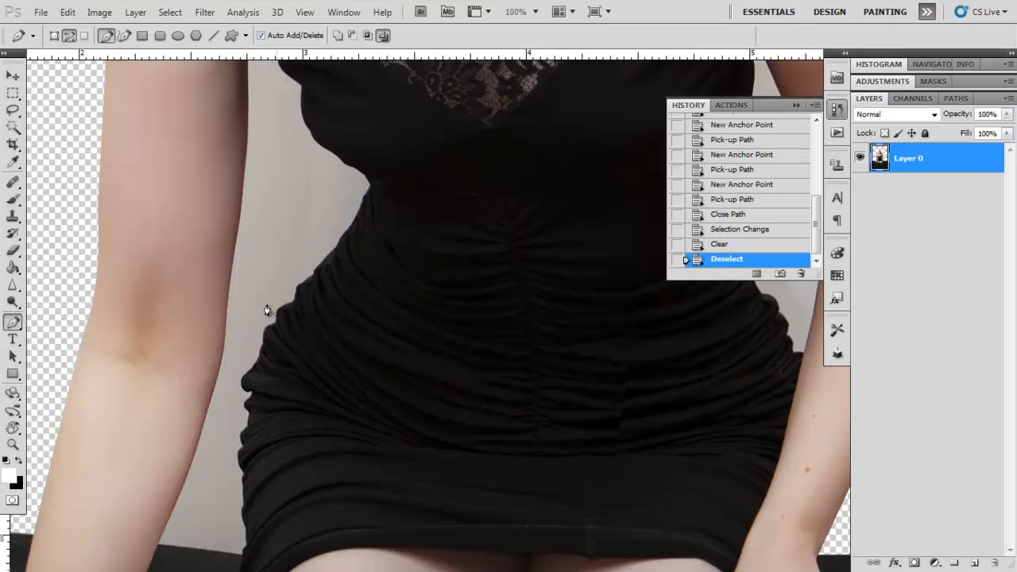
pyautogui.moveTo(263, 242); pyautogui.dragTo(289, 232)
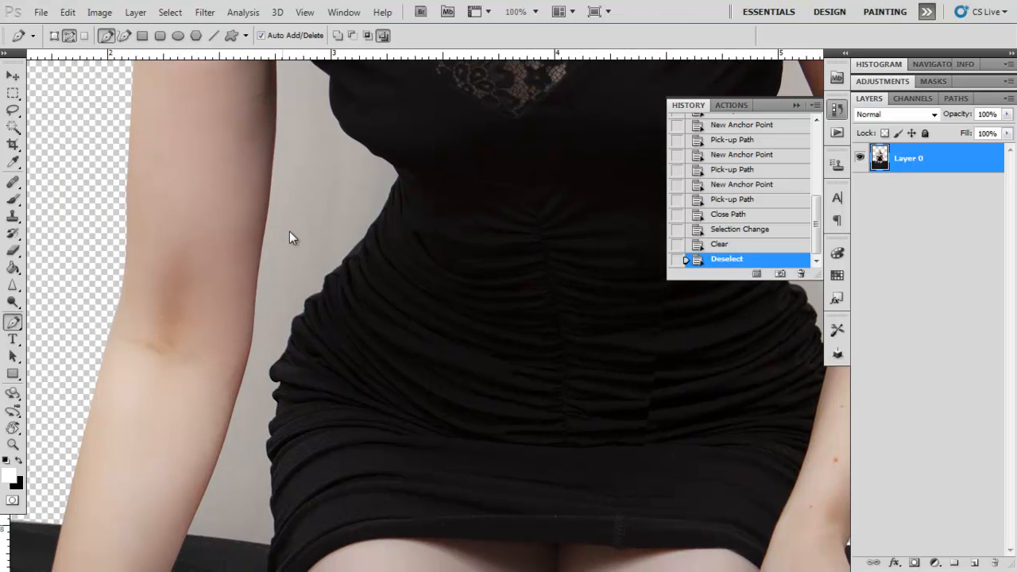
pyautogui.click(14, 321)
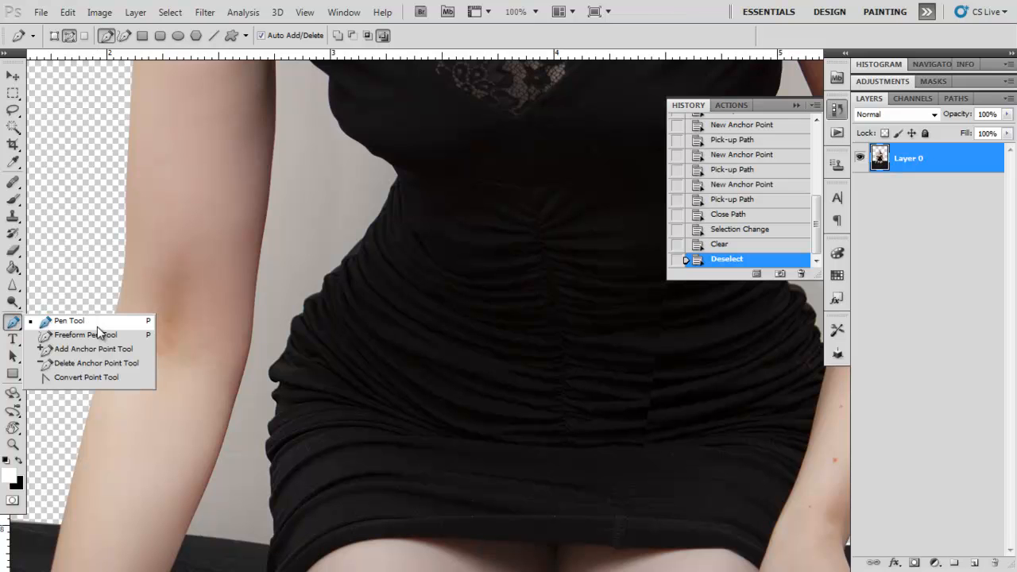
pyautogui.click(98, 327)
pyautogui.moveTo(198, 436); pyautogui.dragTo(260, 274)
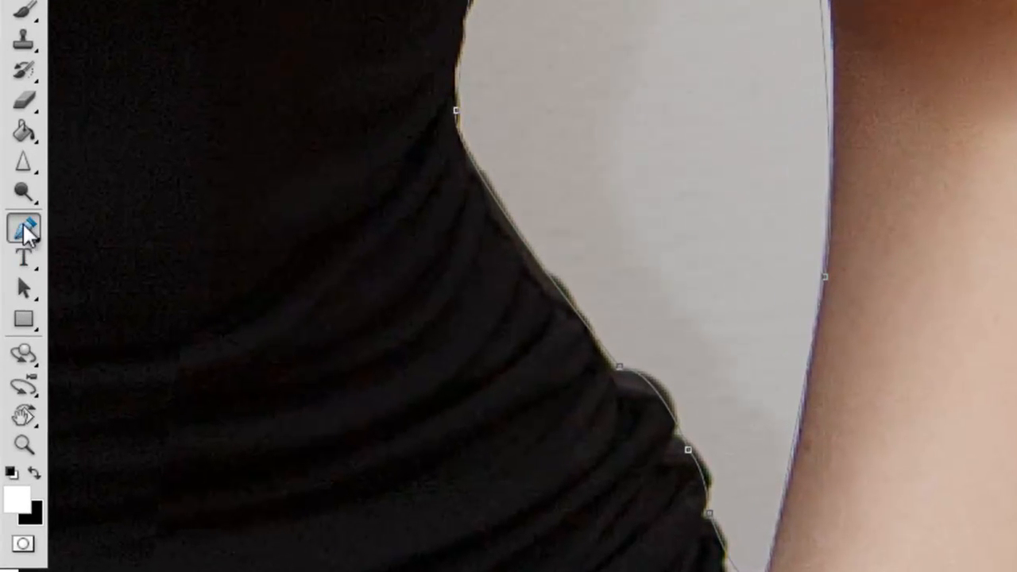
# - Reshape the gap path's curves with the Convert Point tool so they follow the inner elbow and the dress's waist
pyautogui.click(26, 229)
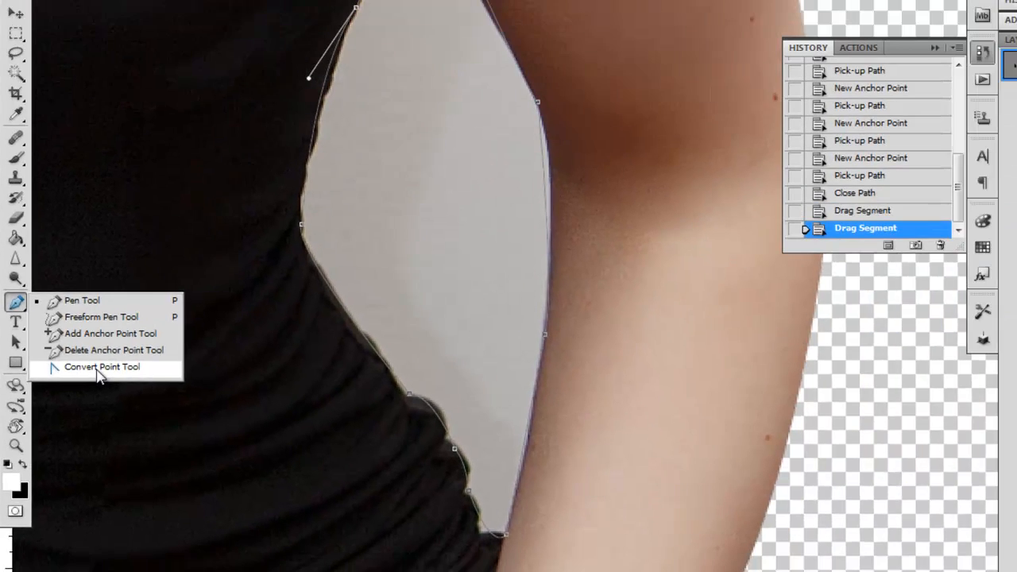
pyautogui.click(148, 327)
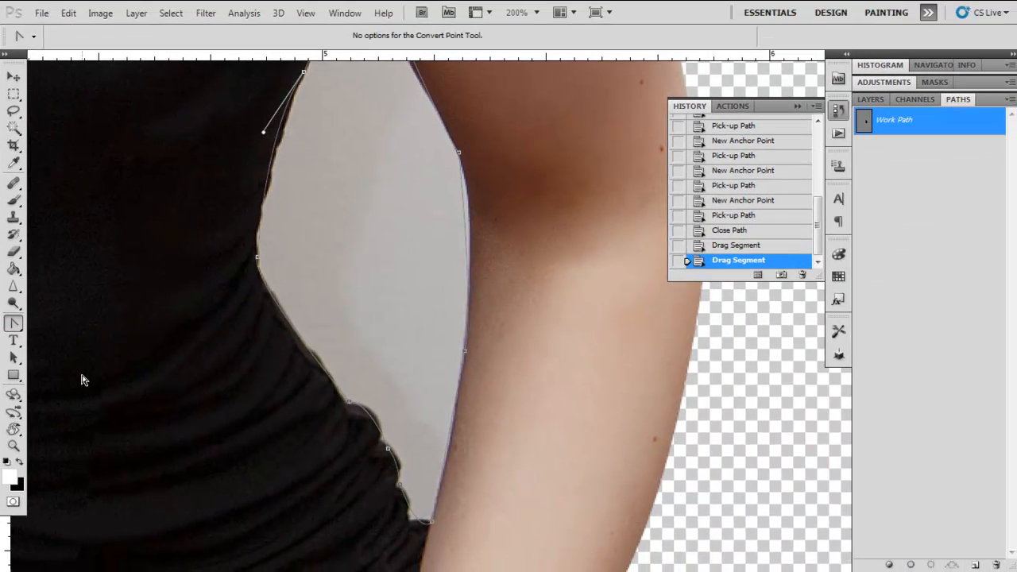
pyautogui.moveTo(378, 242); pyautogui.dragTo(366, 272)
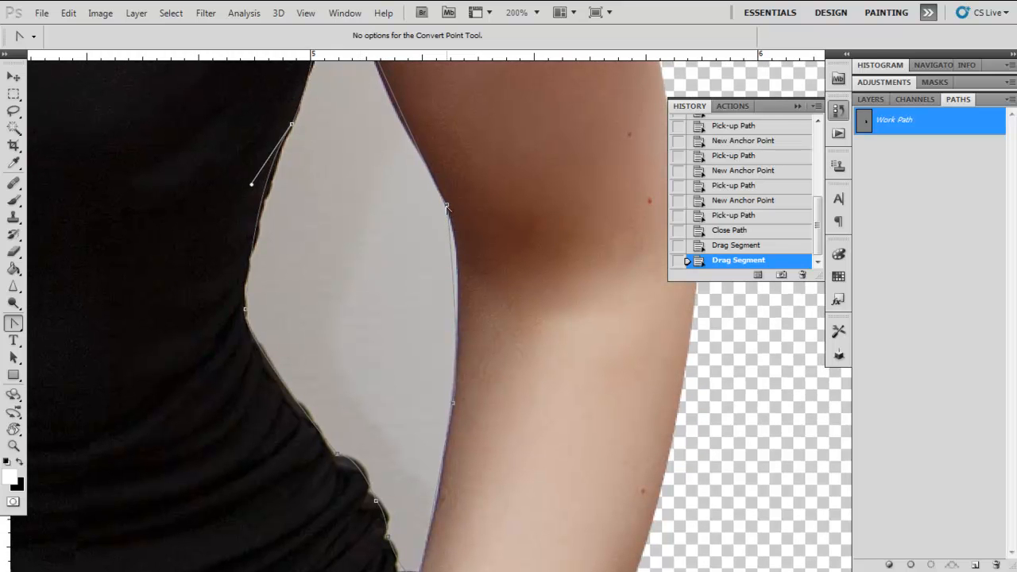
pyautogui.moveTo(448, 205); pyautogui.dragTo(463, 260)
pyautogui.moveTo(376, 154); pyautogui.dragTo(438, 367)
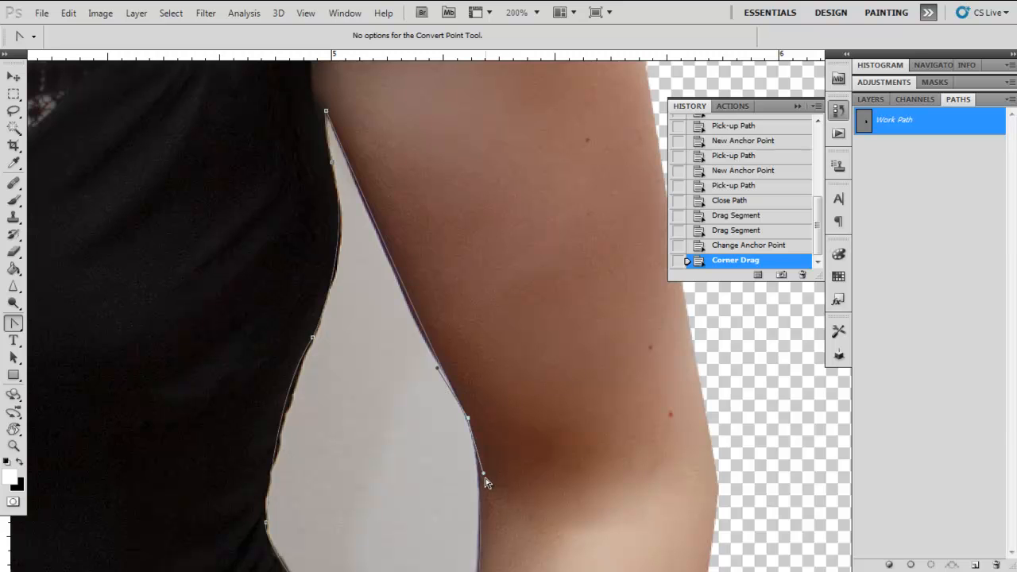
pyautogui.moveTo(483, 473); pyautogui.dragTo(483, 474)
pyautogui.moveTo(492, 400); pyautogui.dragTo(500, 213)
pyautogui.moveTo(320, 151); pyautogui.dragTo(317, 154)
# - Add an anchor point to the path along the dress's waist, adjust its curve, and delete that point again
pyautogui.click(15, 324)
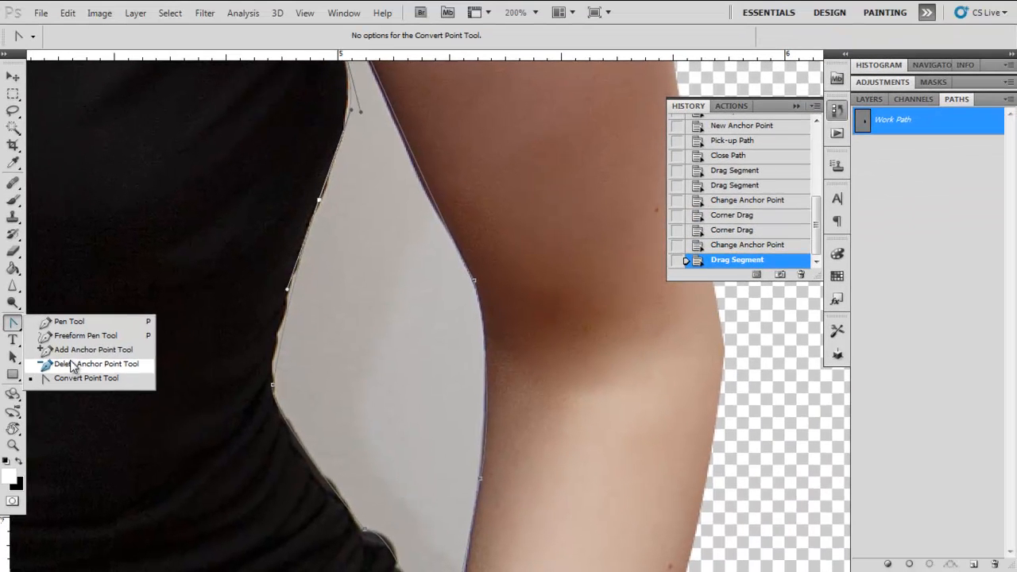
pyautogui.click(69, 353)
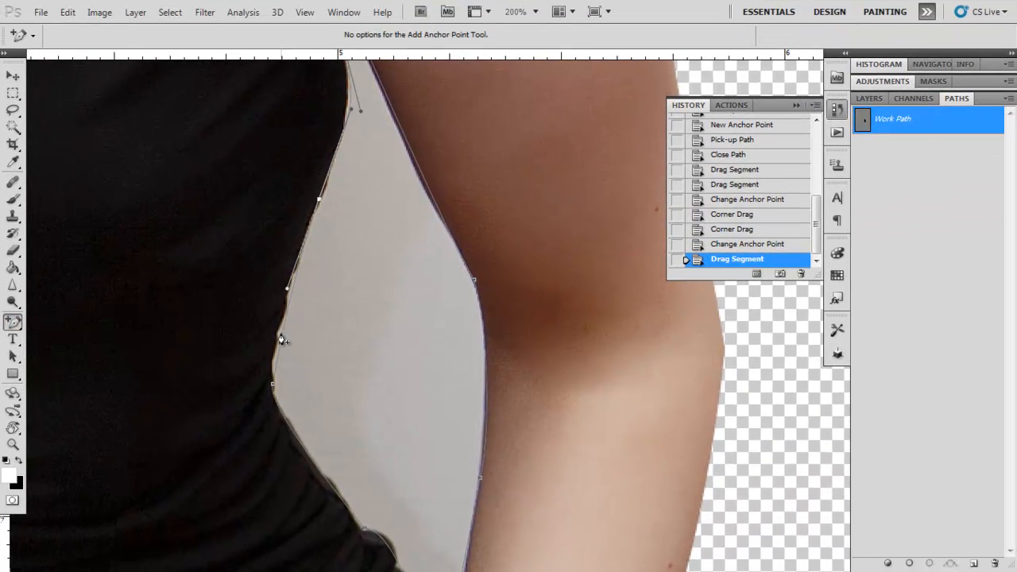
pyautogui.click(282, 339)
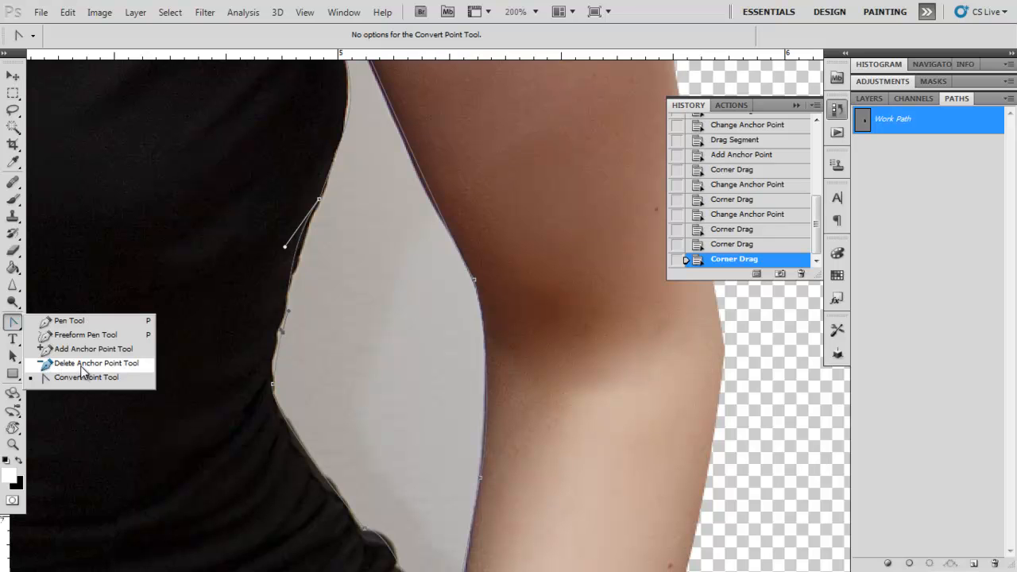
pyautogui.click(82, 366)
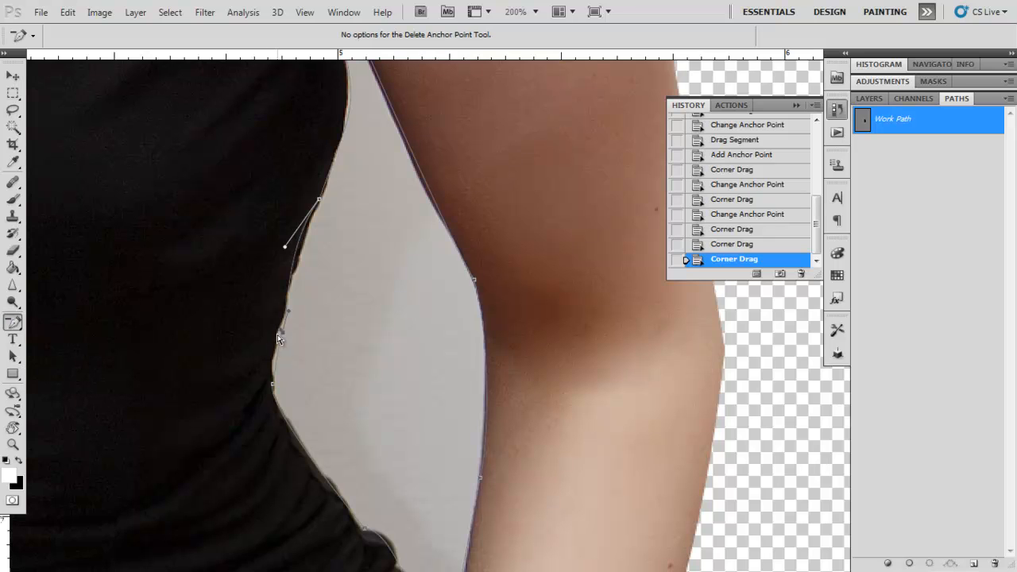
pyautogui.click(286, 311)
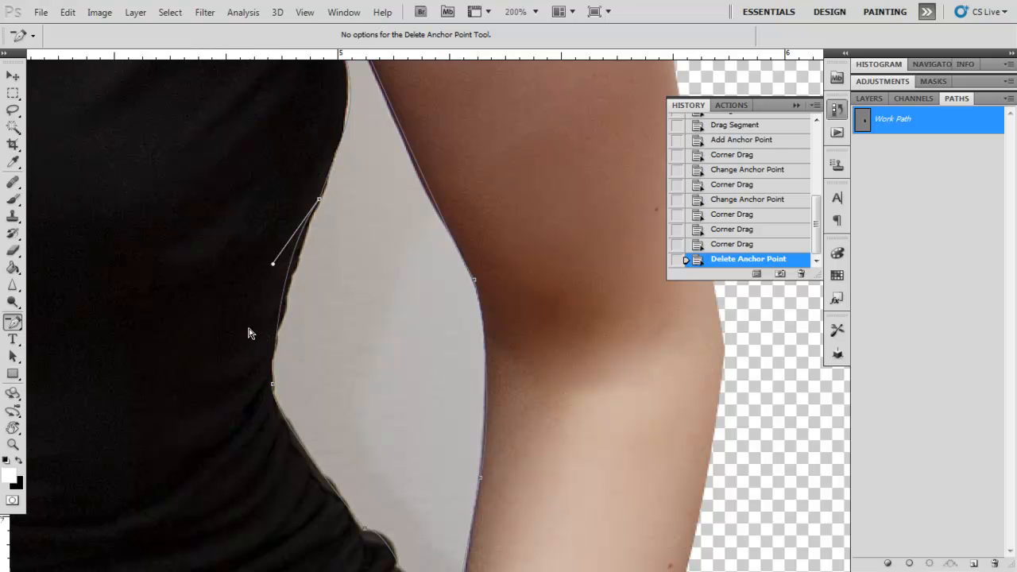
# - Load the arm gap path as a selection, delete the background inside it, and deselect
pyautogui.click(930, 564)
pyautogui.press('Delete')
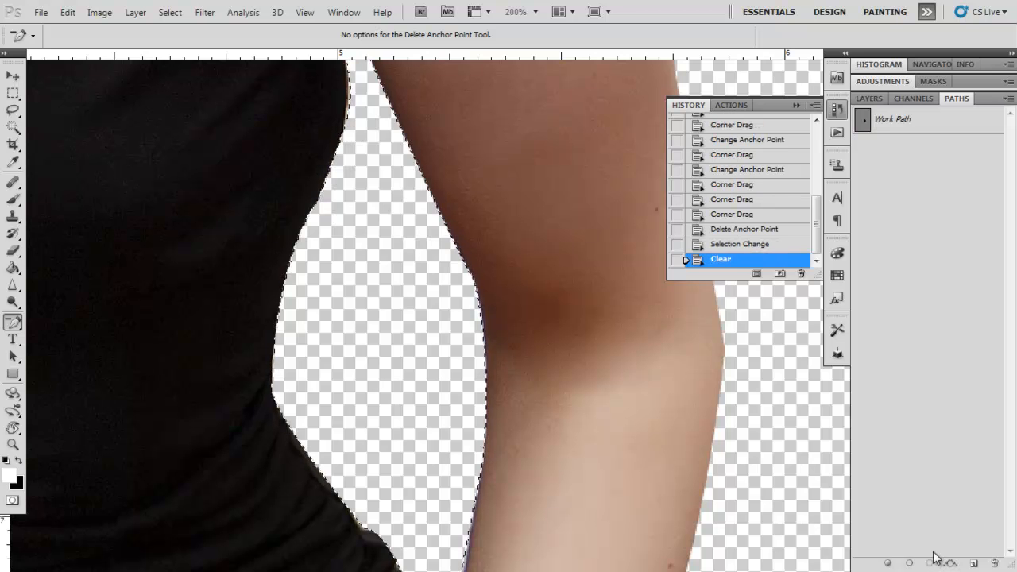
pyautogui.hotkey('ctrl', 'd')
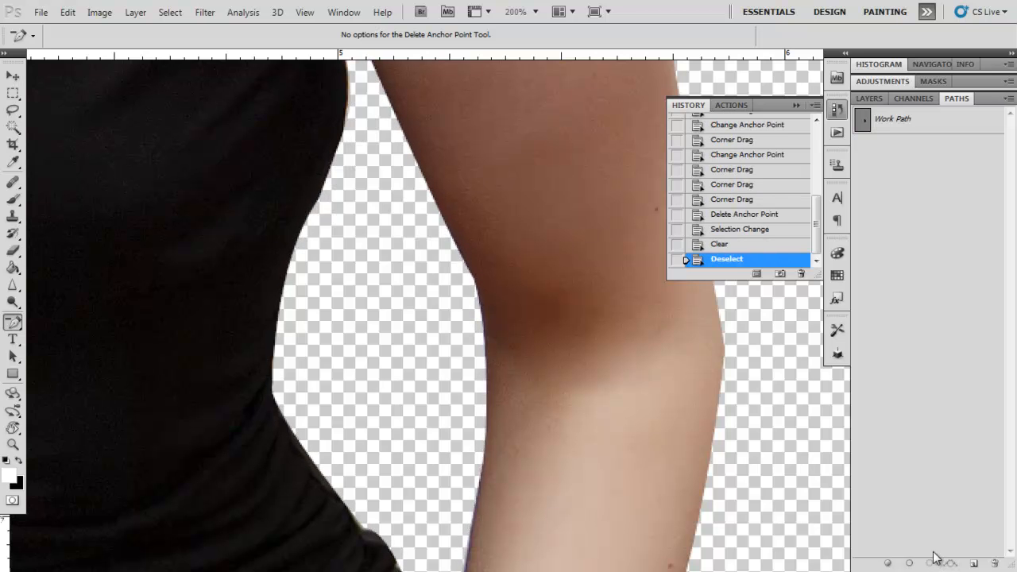
# - Switch to the Eraser tool with the soft 300 px brush at 0% hardness and set its opacity to 25%
pyautogui.hotkey('ctrl', '0')
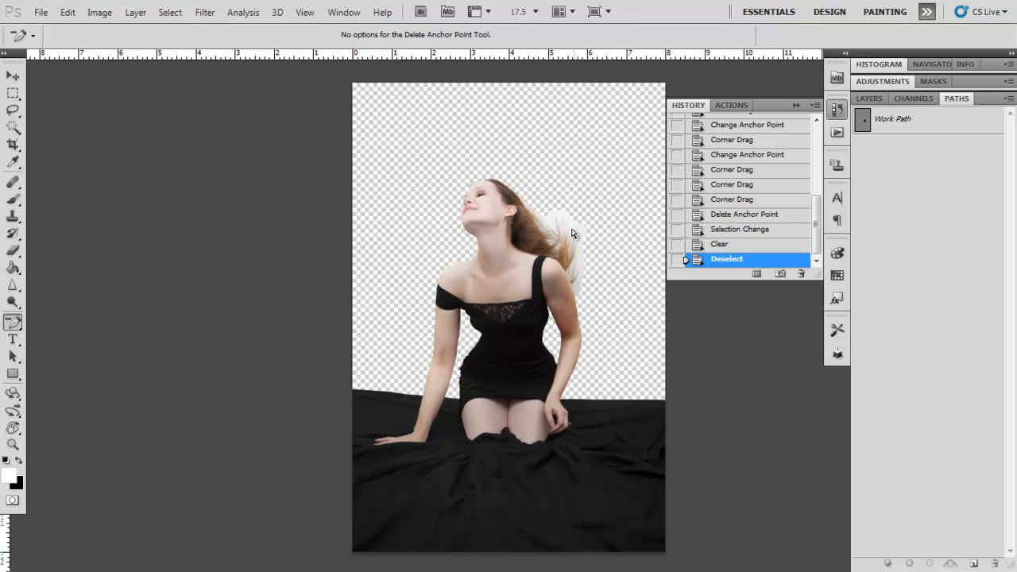
pyautogui.hotkey('ctrl', '+')
pyautogui.hotkey('ctrl', '+')
pyautogui.hotkey('ctrl', '+')
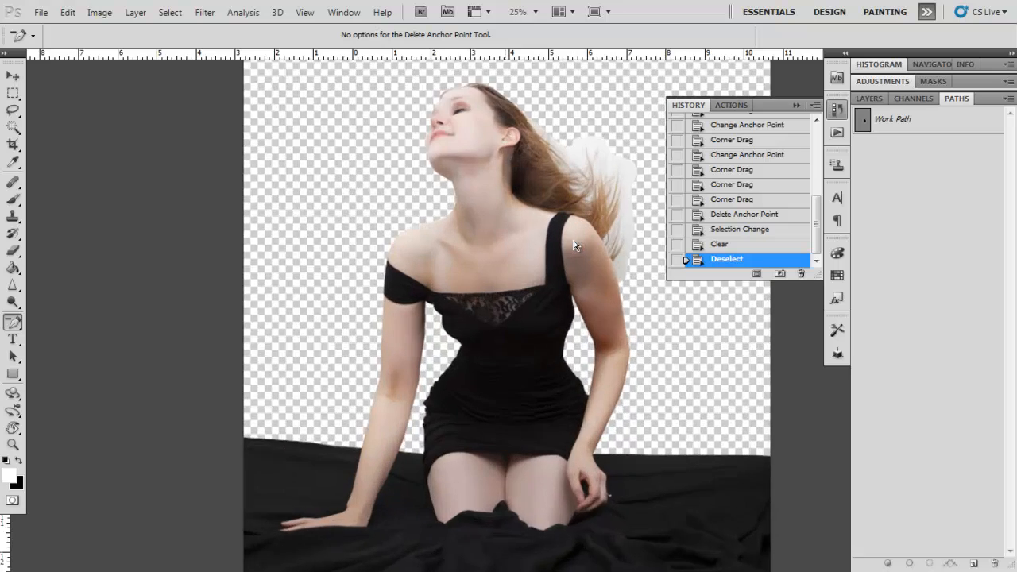
pyautogui.moveTo(580, 244); pyautogui.dragTo(390, 393)
pyautogui.hotkey('ctrl', 'r')
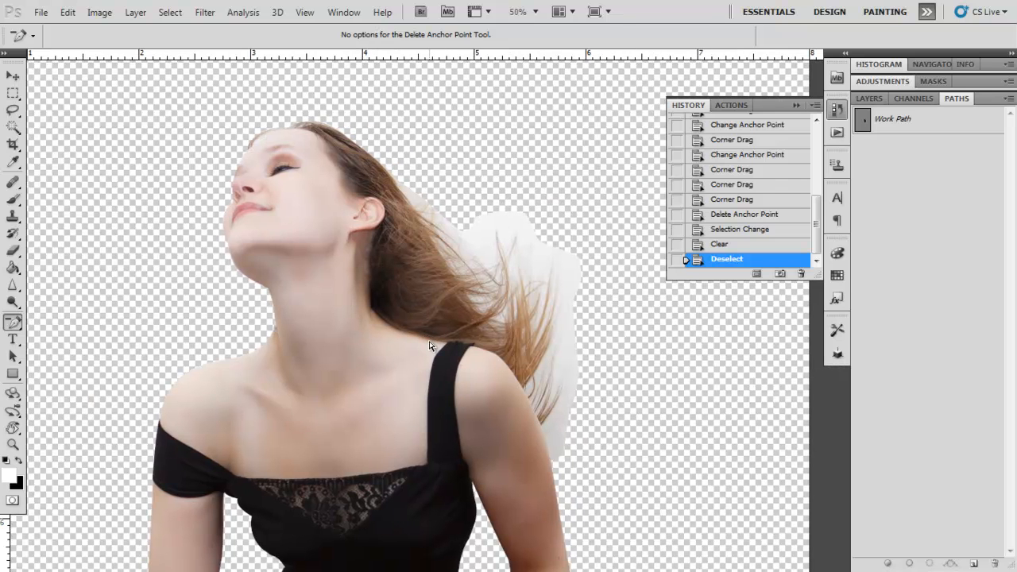
pyautogui.press('e')
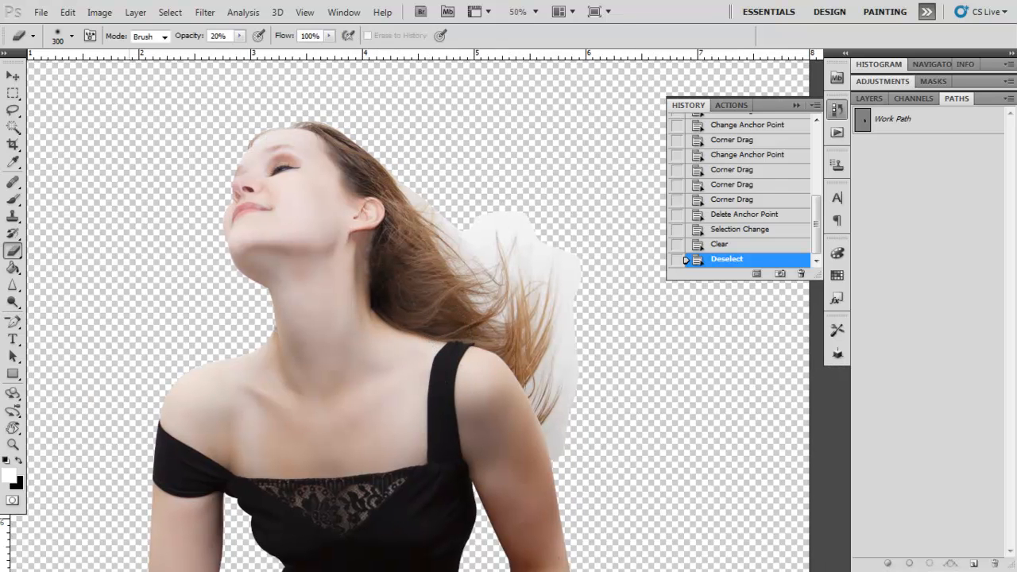
pyautogui.click(12, 250)
pyautogui.click(73, 249)
pyautogui.click(71, 36)
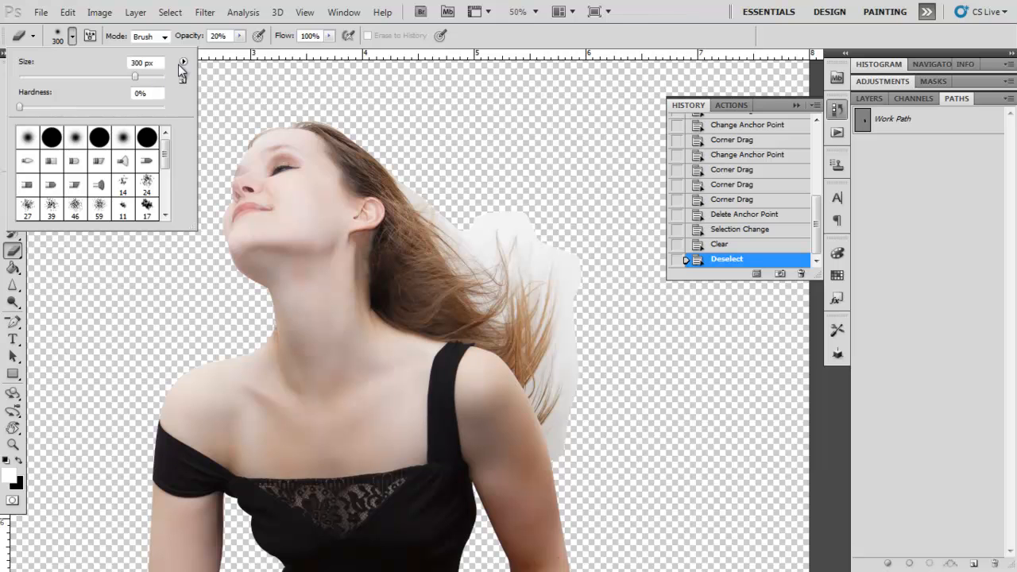
pyautogui.click(238, 38)
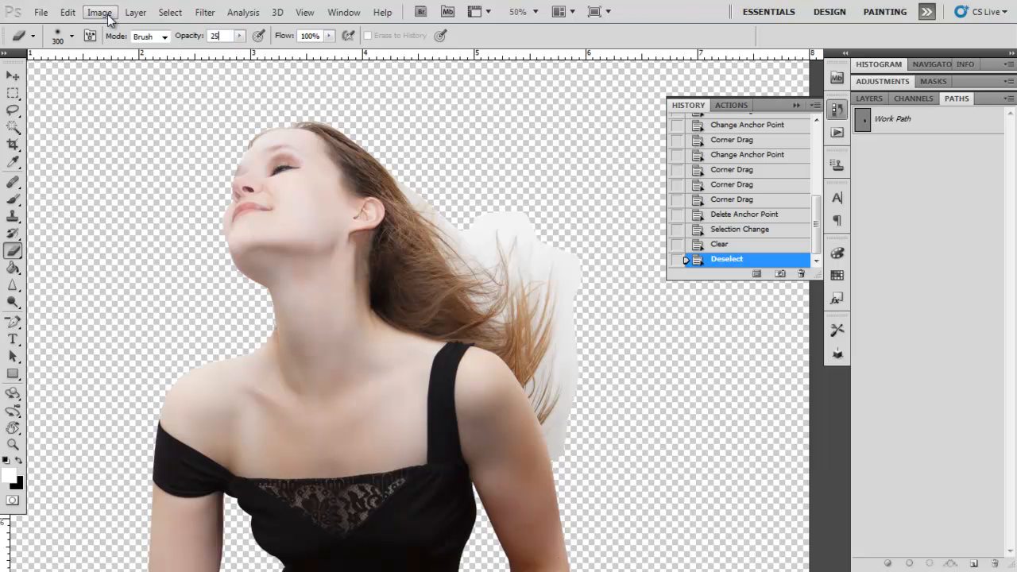
# - Reduce the Eraser brush to 90 px and fade out the white background fringe around the flying hair down to the shoulder
pyautogui.moveTo(493, 228); pyautogui.dragTo(470, 235)
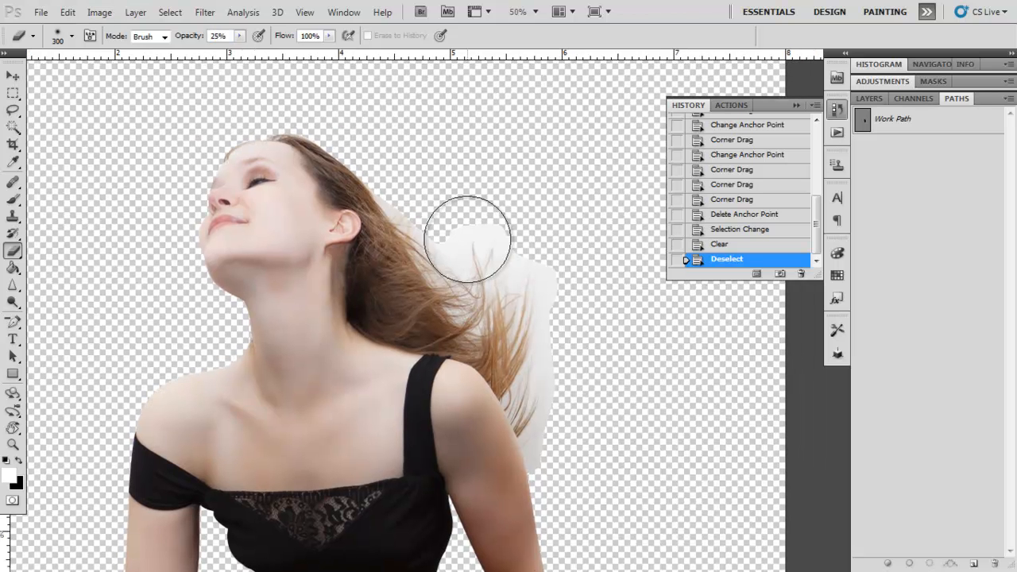
pyautogui.hotkey('ctrl', '+')
pyautogui.hotkey('ctrl', '+')
pyautogui.press('[')
pyautogui.press('[')
pyautogui.press('[')
pyautogui.press('[')
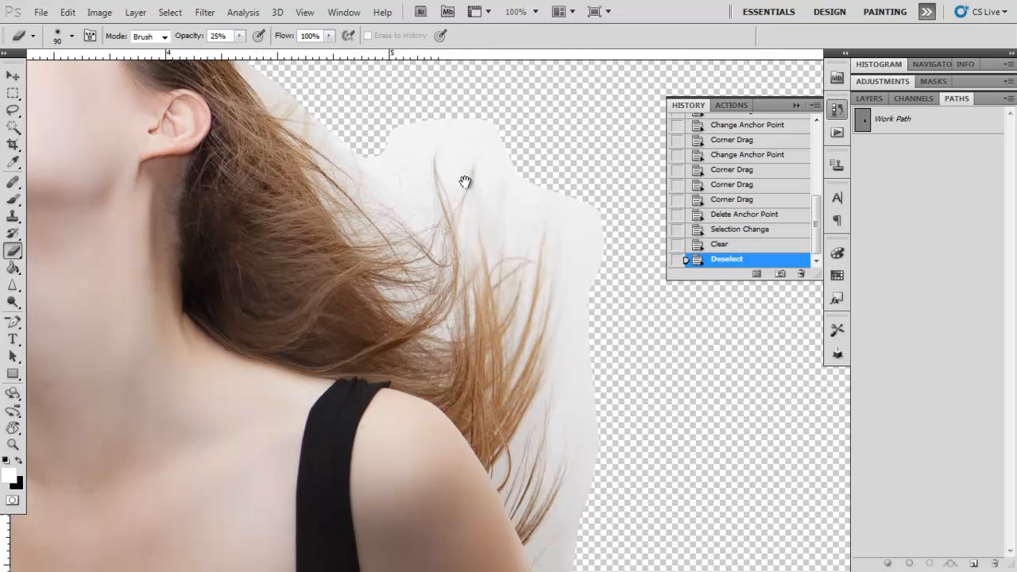
pyautogui.moveTo(466, 182); pyautogui.dragTo(476, 247)
pyautogui.moveTo(430, 167)
pyautogui.mouseDown()
pyautogui.moveTo(475, 180)
pyautogui.moveTo(445, 169)
pyautogui.mouseUp()
pyautogui.moveTo(445, 169); pyautogui.dragTo(479, 172)
pyautogui.moveTo(424, 205)
pyautogui.mouseDown()
pyautogui.moveTo(436, 194)
pyautogui.moveTo(485, 203)
pyautogui.mouseUp()
pyautogui.moveTo(575, 228); pyautogui.dragTo(631, 336)
pyautogui.moveTo(518, 171); pyautogui.dragTo(615, 288)
pyautogui.moveTo(518, 201); pyautogui.dragTo(434, 179)
pyautogui.moveTo(402, 248)
pyautogui.mouseDown()
pyautogui.moveTo(273, 108)
pyautogui.moveTo(417, 268)
pyautogui.moveTo(309, 117)
pyautogui.mouseUp()
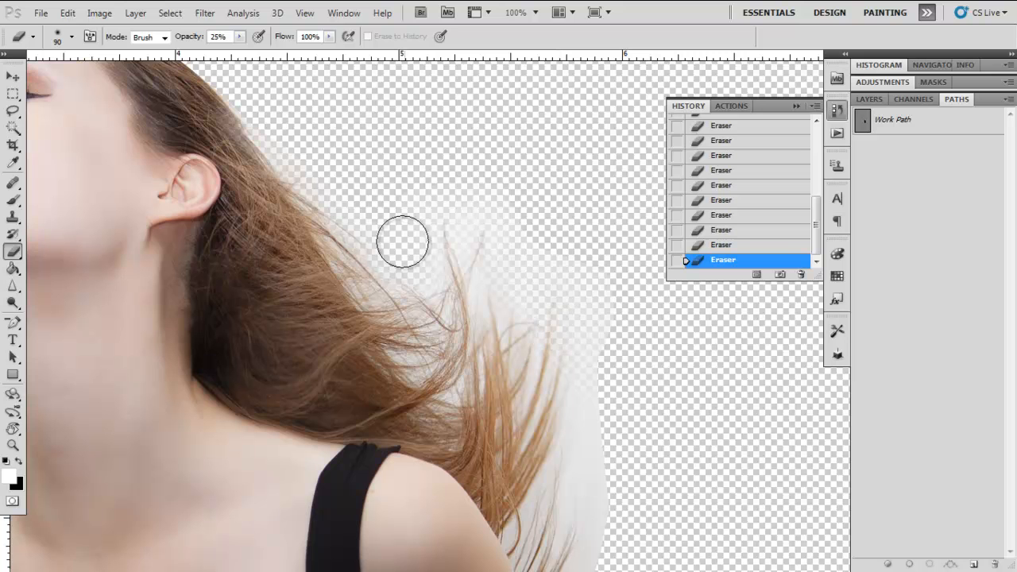
pyautogui.moveTo(586, 437)
pyautogui.mouseDown()
pyautogui.moveTo(595, 411)
pyautogui.moveTo(534, 263)
pyautogui.mouseUp()
pyautogui.moveTo(530, 205)
pyautogui.mouseDown()
pyautogui.moveTo(539, 312)
pyautogui.moveTo(510, 439)
pyautogui.moveTo(520, 487)
pyautogui.mouseUp()
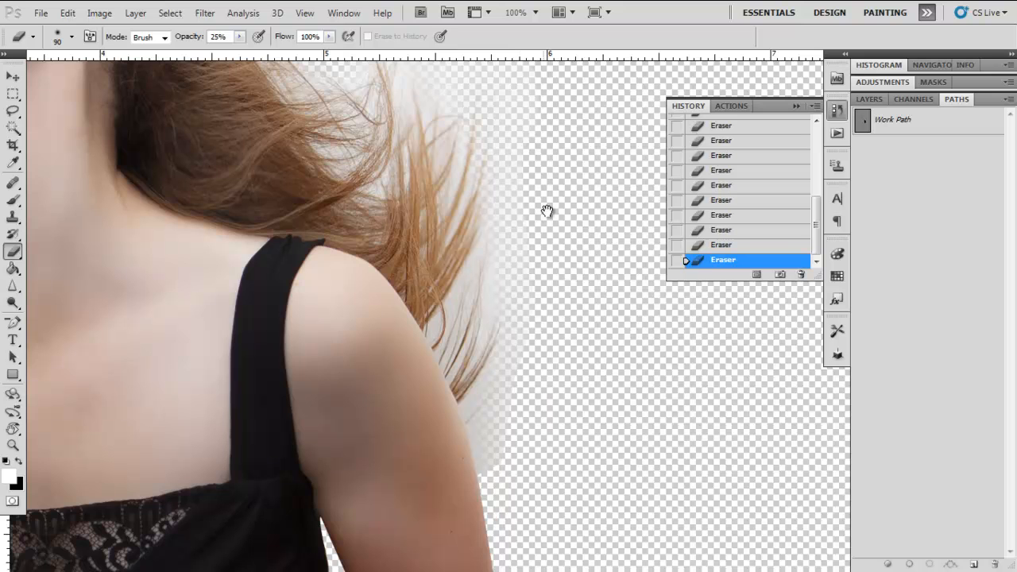
# - Lower the Eraser opacity to 14% and soften the remaining white around the fine hair strands
pyautogui.moveTo(548, 211); pyautogui.dragTo(588, 332)
pyautogui.click(240, 37)
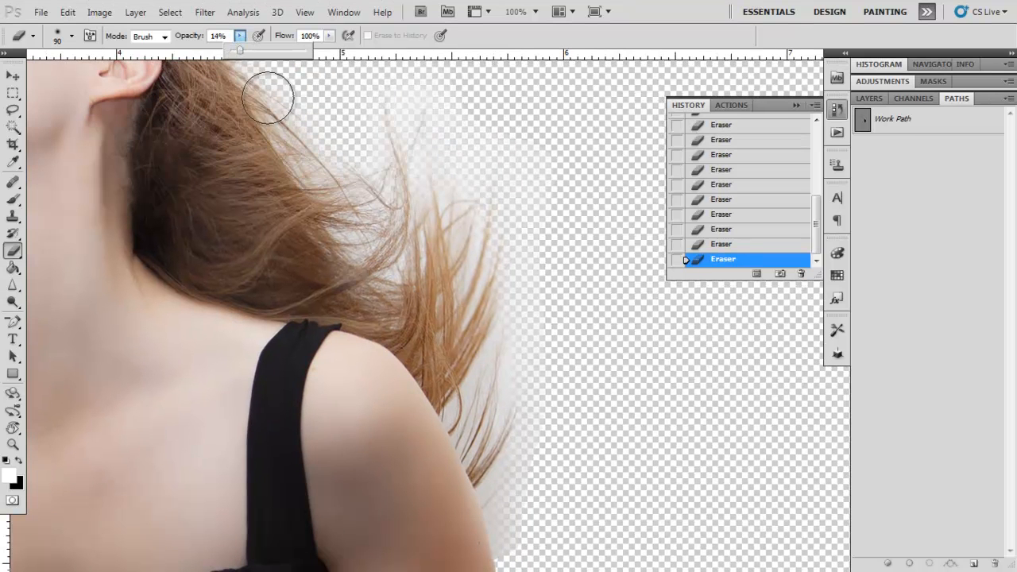
pyautogui.click(378, 213)
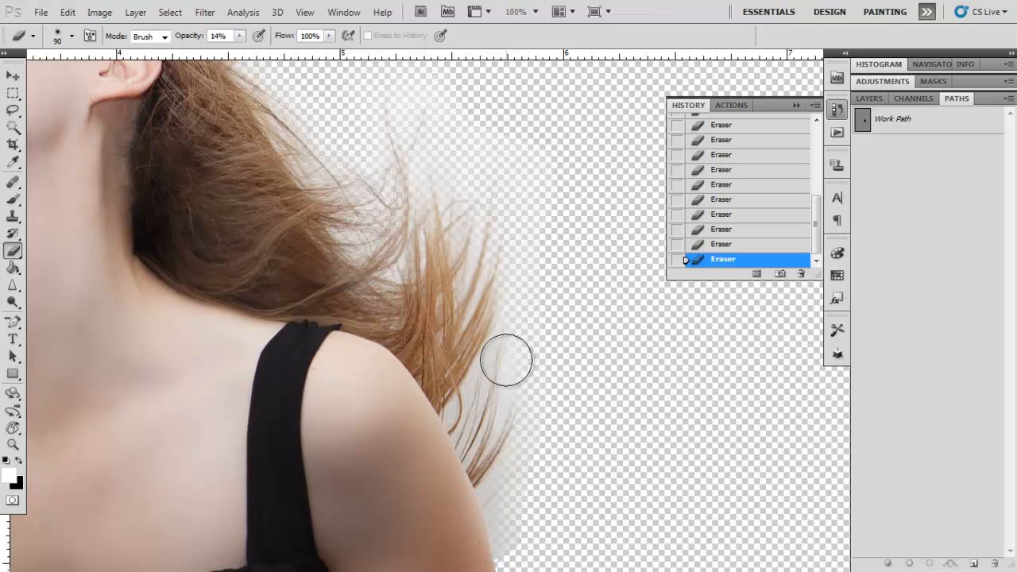
pyautogui.hotkey('ctrl', '0')
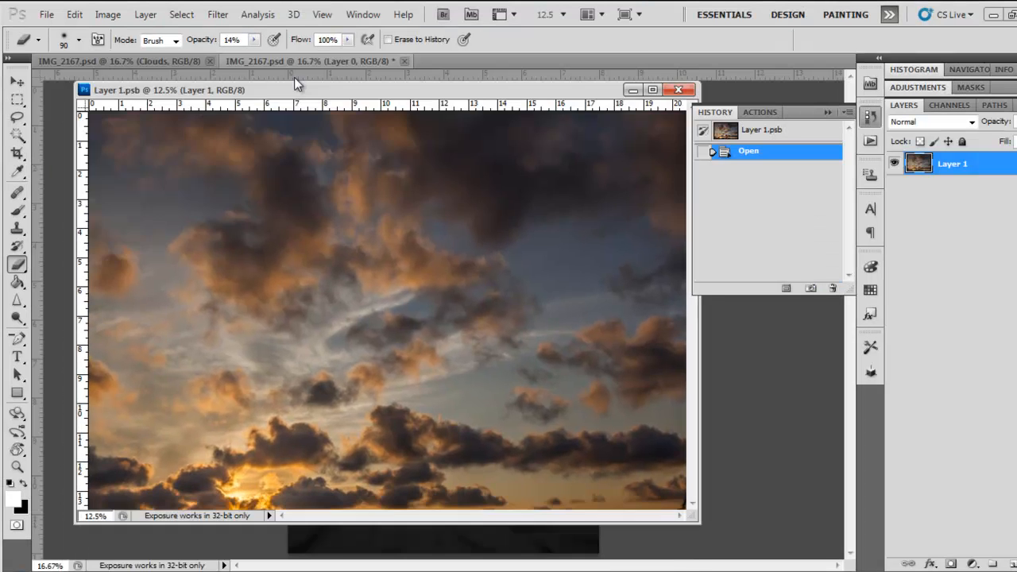
# - Copy the sunset cloud layer from Layer 1.psb into the woman's document, close the source file, and place the clouds below Layer 0
pyautogui.moveTo(294, 77); pyautogui.dragTo(279, 179)
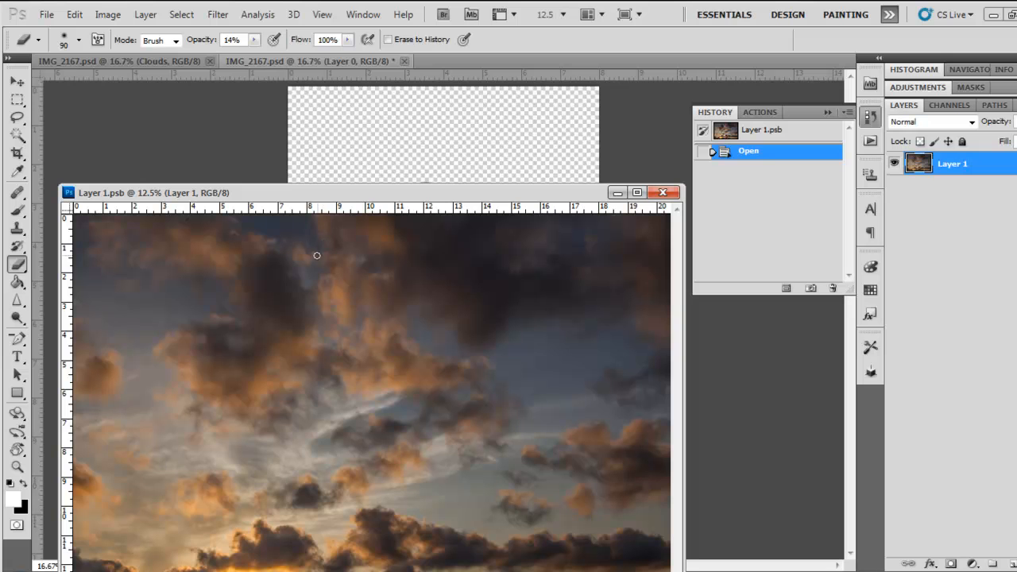
pyautogui.press('v')
pyautogui.moveTo(317, 283); pyautogui.dragTo(364, 142)
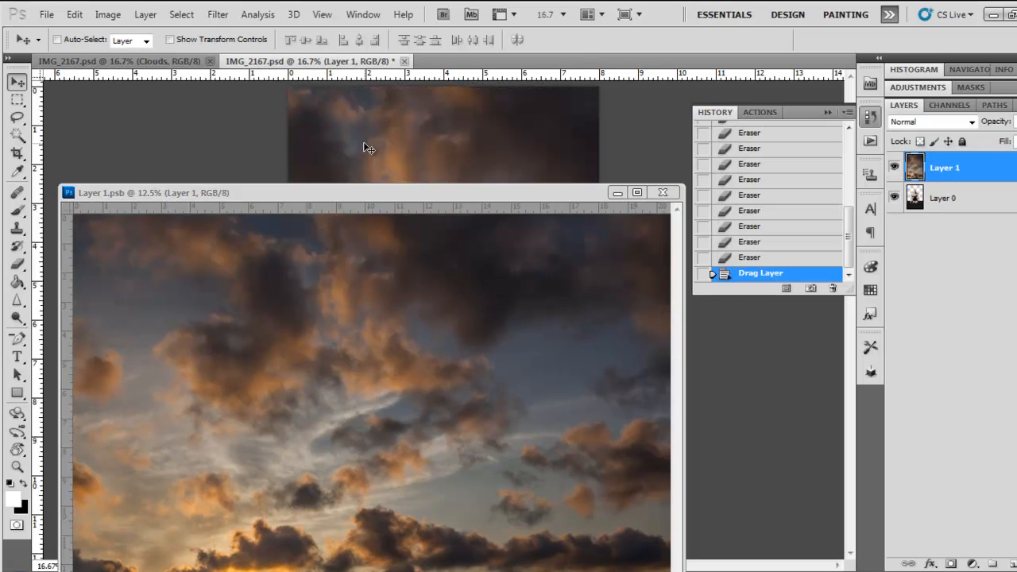
pyautogui.click(454, 282)
pyautogui.click(659, 194)
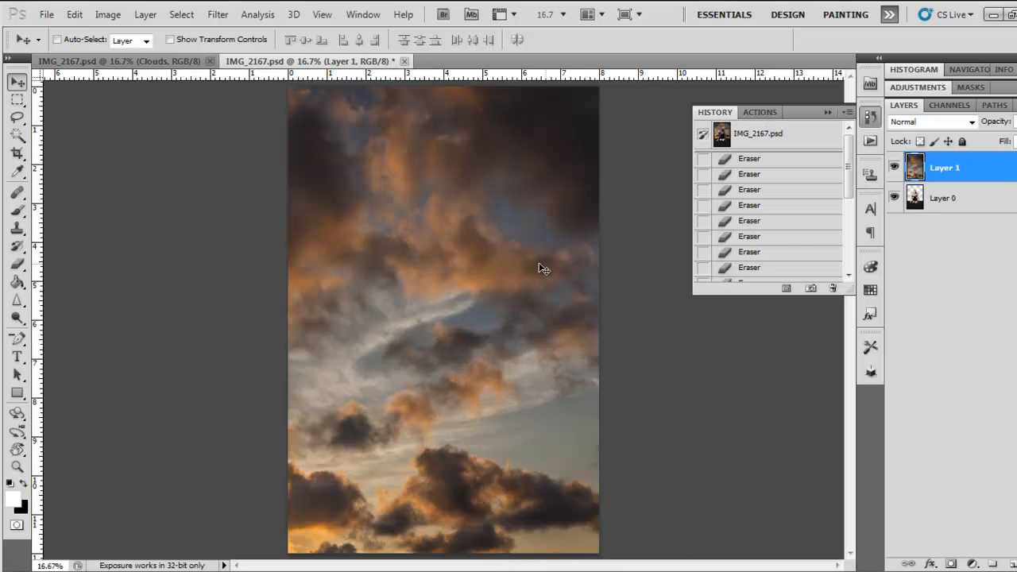
pyautogui.moveTo(983, 171); pyautogui.dragTo(976, 220)
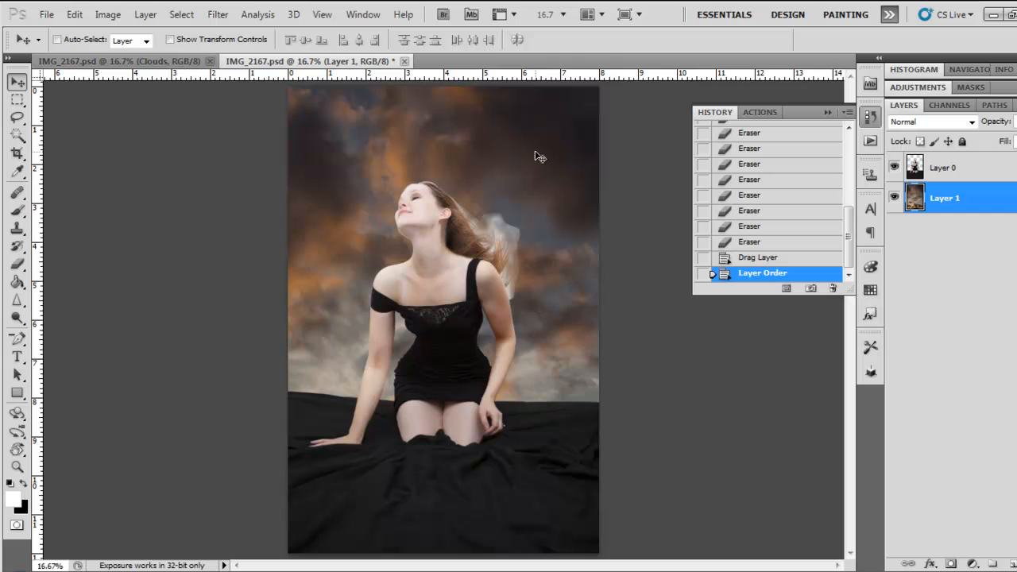
# - Scale down the cloud layer with Free Transform and reposition it so the low sunset clouds sit just above the black cloth
pyautogui.moveTo(535, 156); pyautogui.dragTo(564, 184)
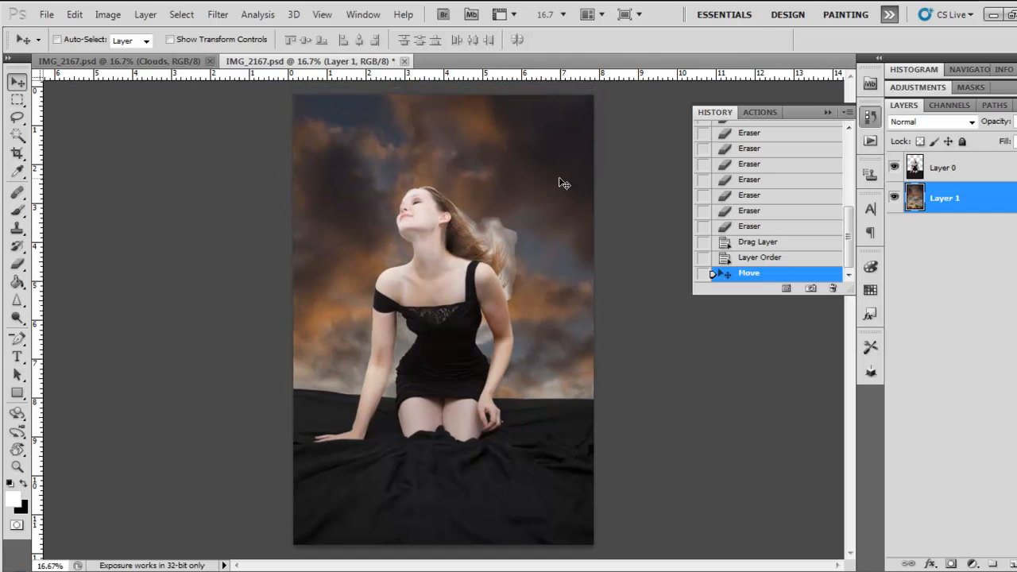
pyautogui.hotkey('ctrl', '-')
pyautogui.hotkey('ctrl', '-')
pyautogui.hotkey('ctrl', 't')
pyautogui.moveTo(256, 201); pyautogui.dragTo(368, 279)
pyautogui.moveTo(386, 314); pyautogui.dragTo(384, 239)
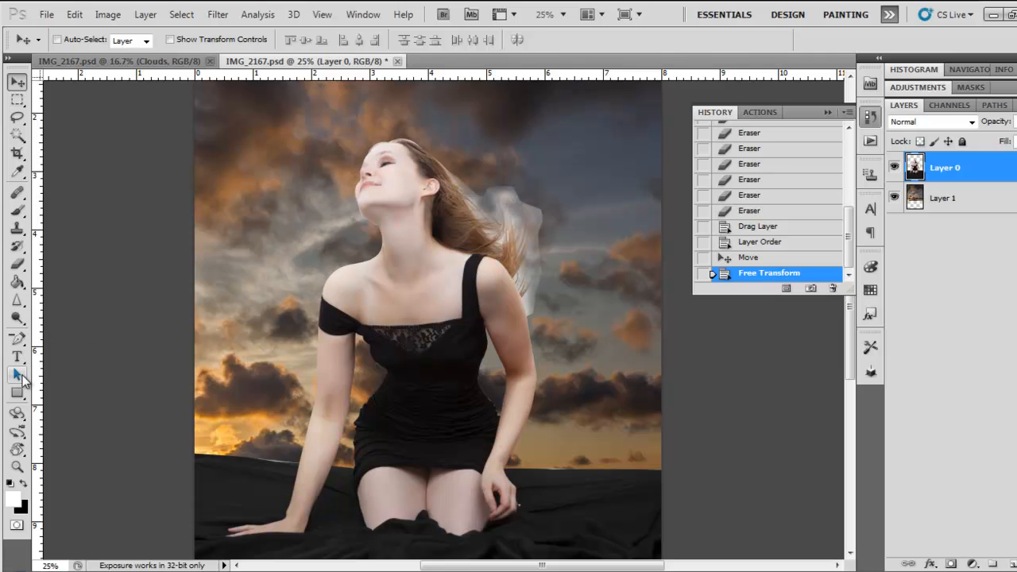
# - Enlarge the Eraser brush to 125 px and erase the pale halo beside the hair on Layer 0
pyautogui.press('e')
pyautogui.press(']')
pyautogui.press(']')
pyautogui.moveTo(527, 199); pyautogui.dragTo(507, 194)
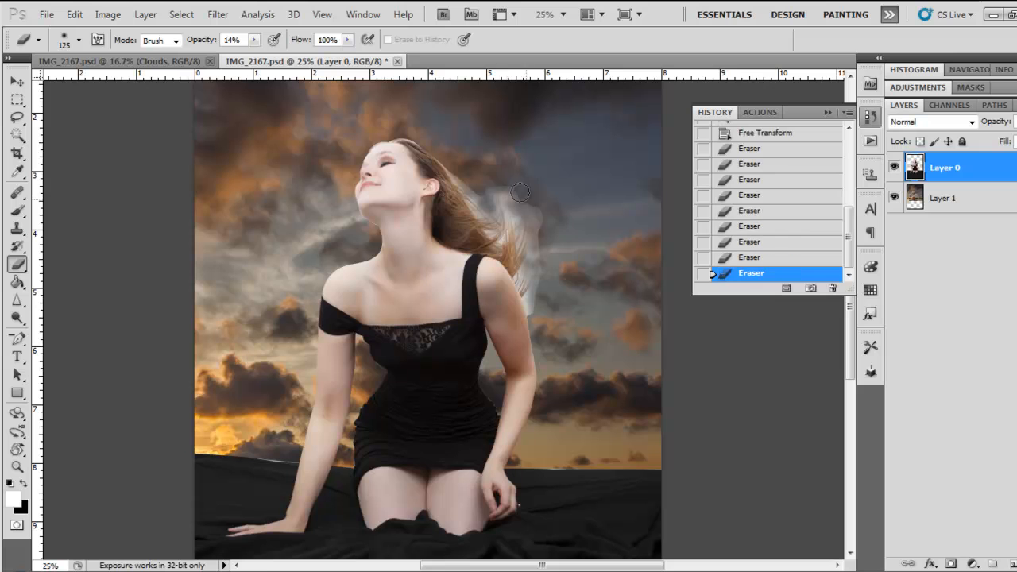
pyautogui.click(520, 192)
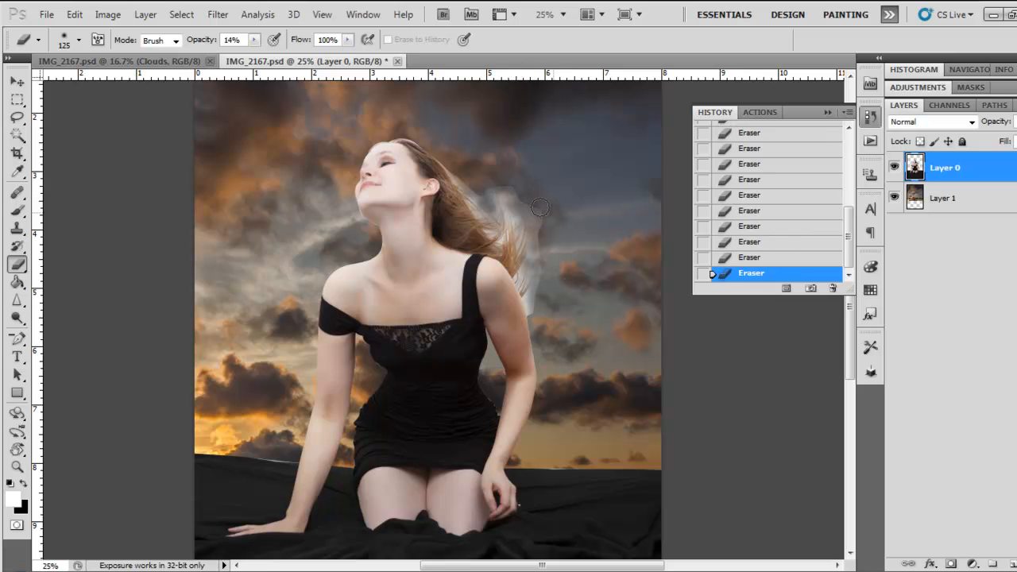